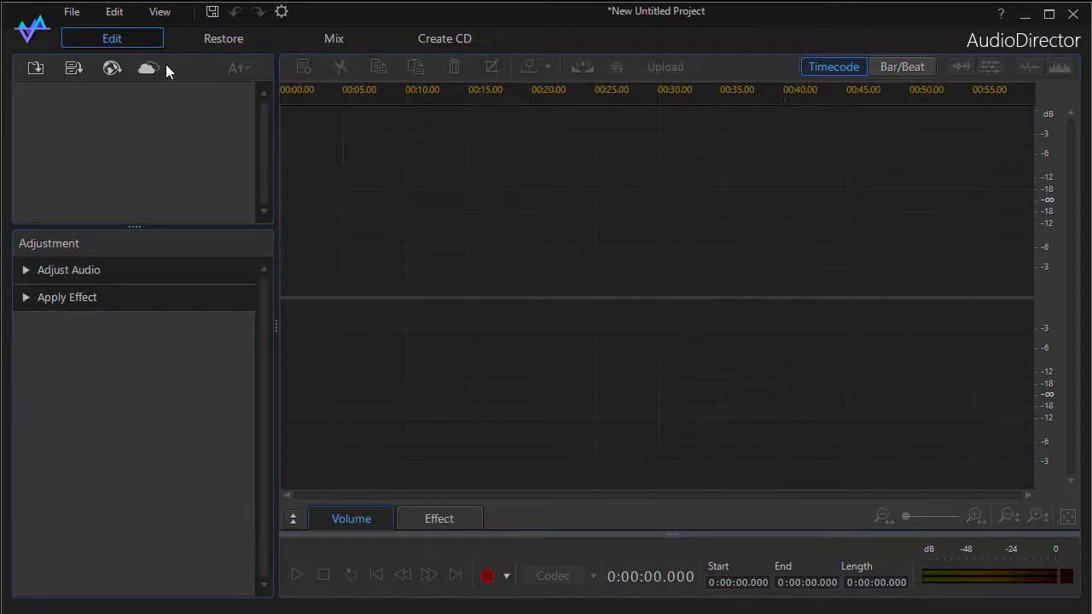
# Open the Mix room to get an untitled project with Tracks 1–3 and a Master Track.
pyautogui.click(337, 45)
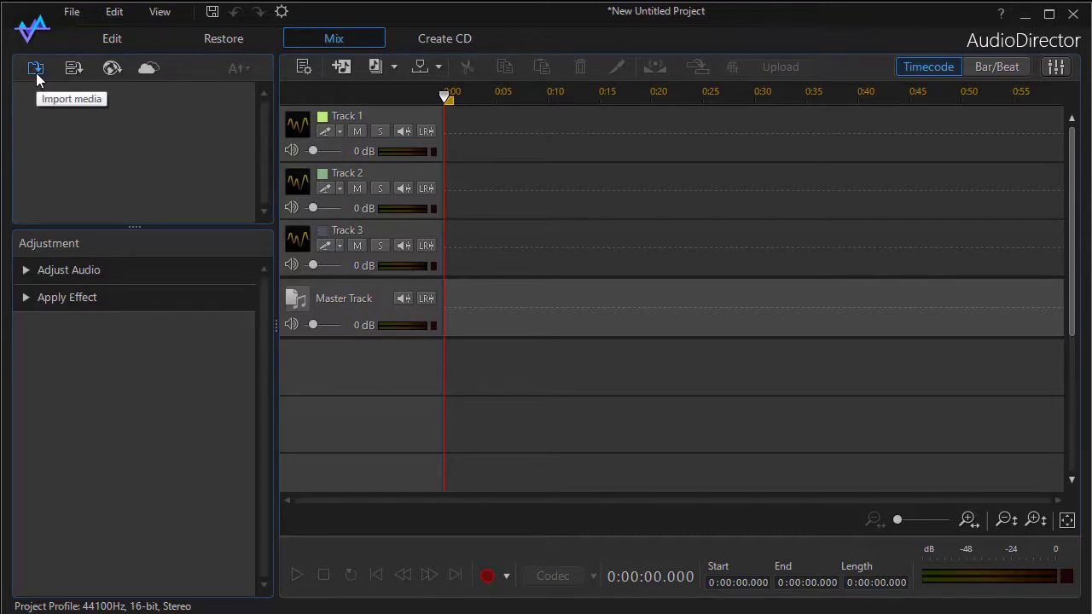
# Import Bass, Drums, PercFX, Piano, Strings and Synth .wav into the media library.
pyautogui.click(36, 73)
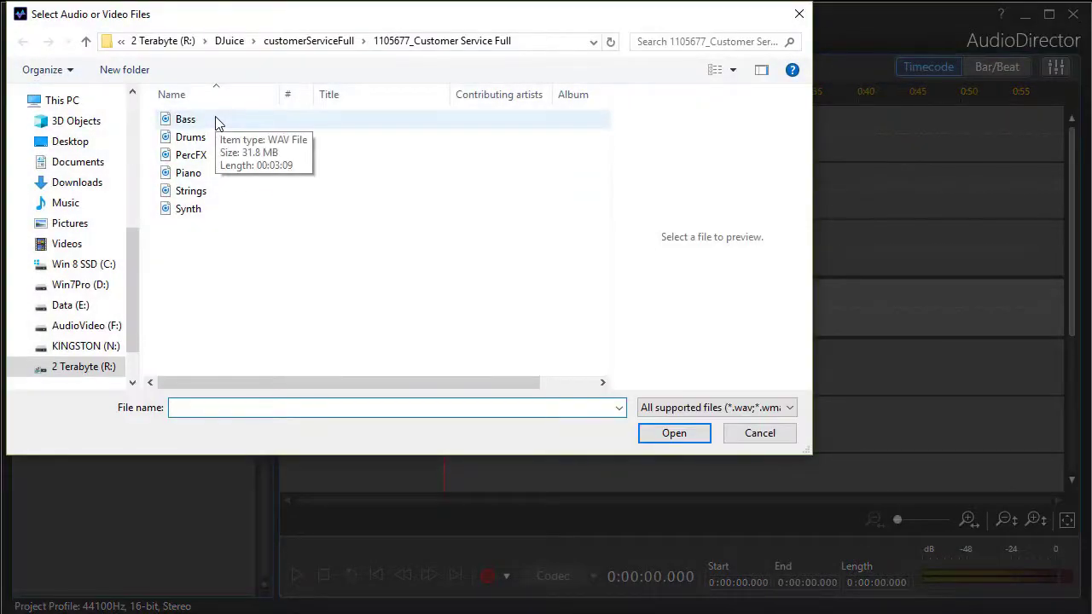
pyautogui.click(215, 121)
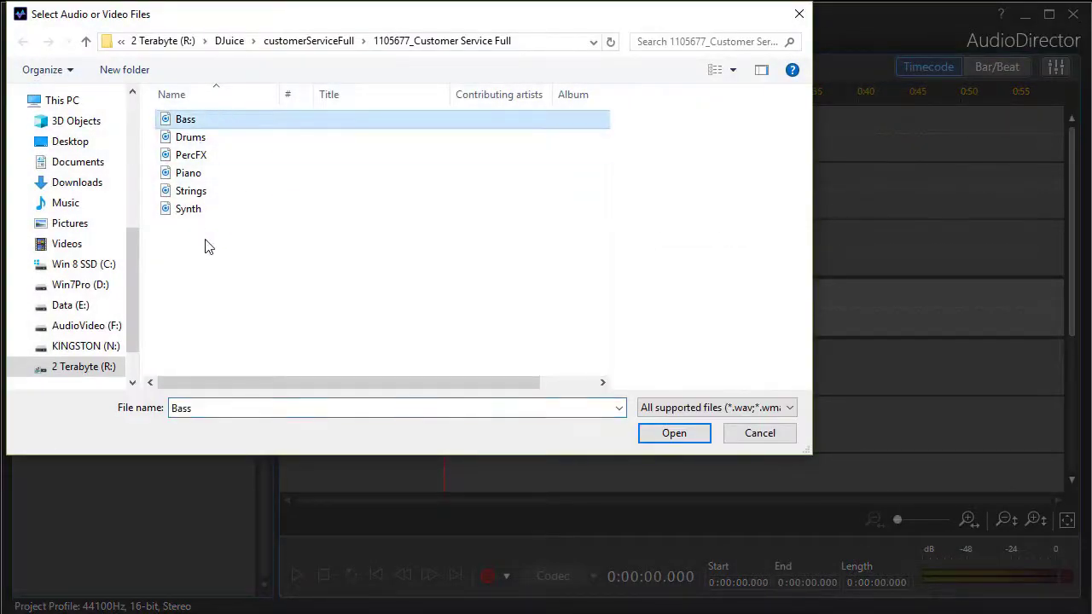
pyautogui.keyDown('shift'); pyautogui.click(207, 213); pyautogui.keyUp('shift')
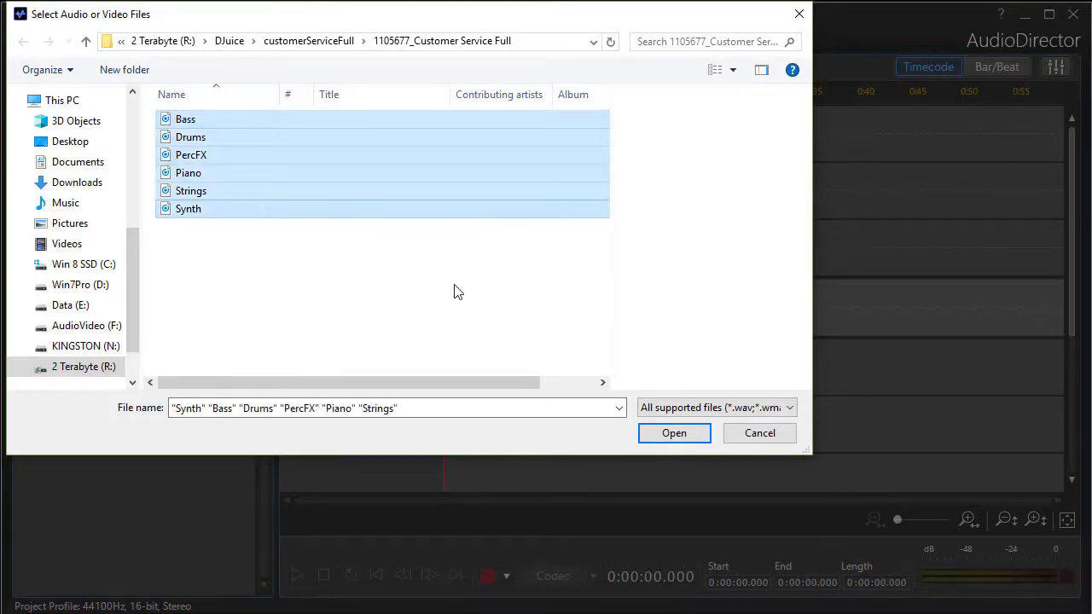
pyautogui.click(673, 434)
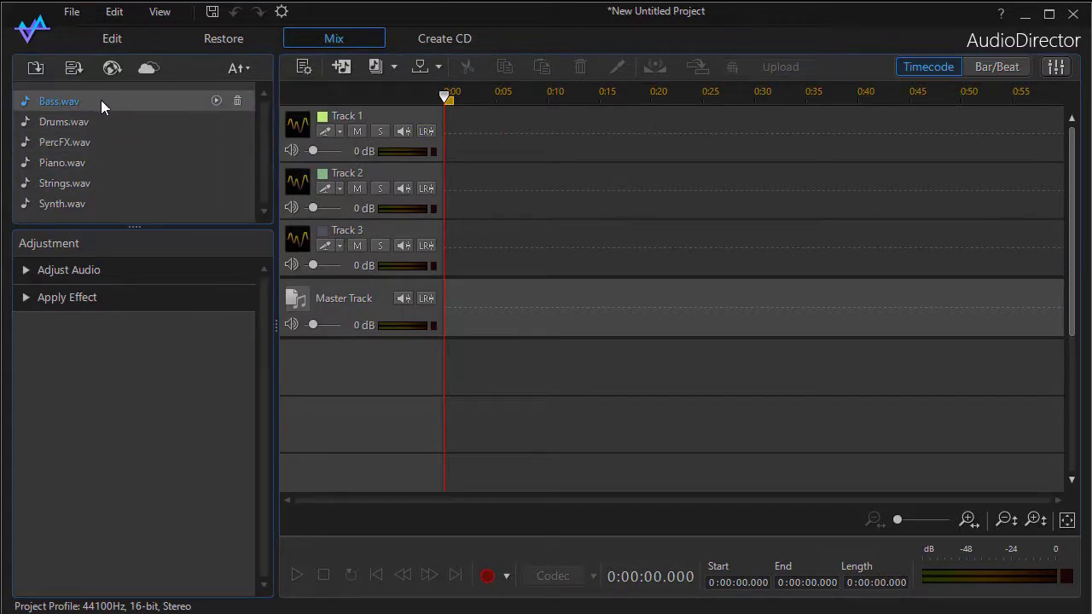
# Place Bass.wav on Track 1, PercFX.wav on Track 2 and Drums.wav on Track 3 at 0:00.
pyautogui.moveTo(103, 101); pyautogui.dragTo(449, 139)
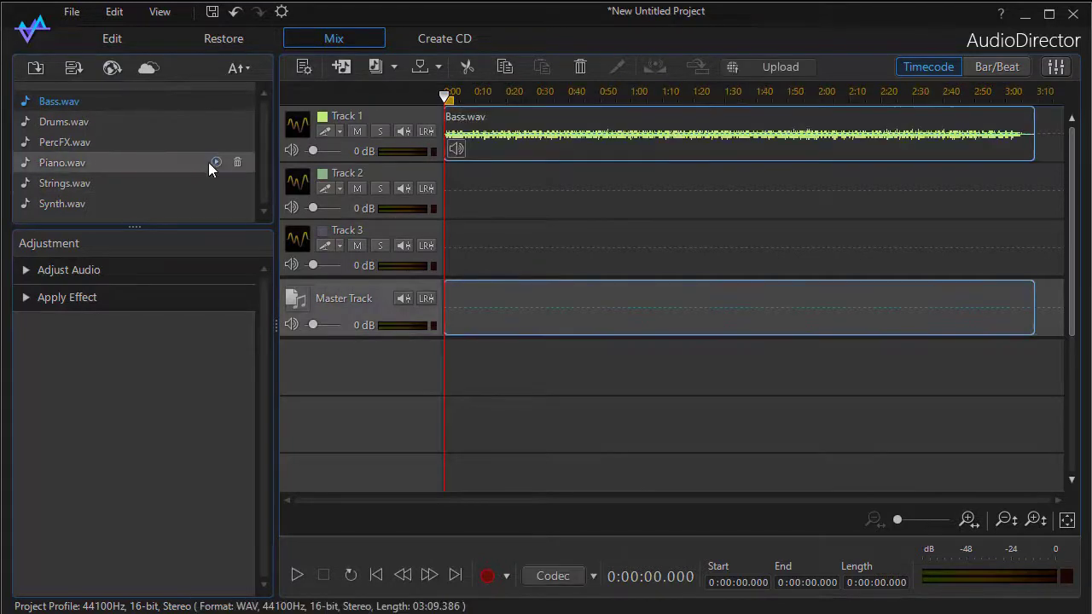
pyautogui.moveTo(122, 143); pyautogui.dragTo(446, 202)
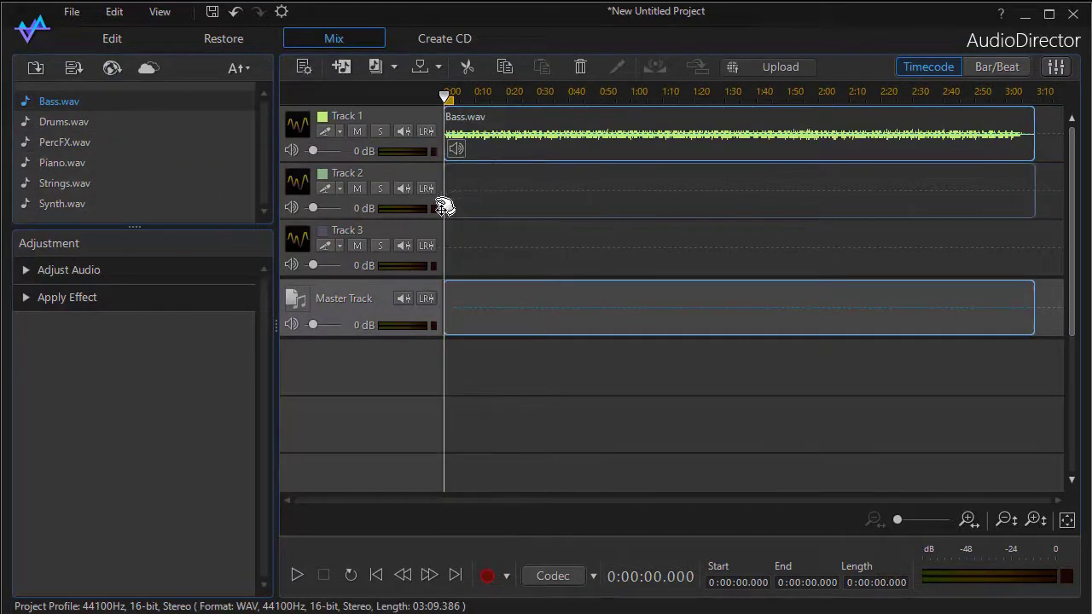
pyautogui.moveTo(104, 123)
pyautogui.mouseDown()
pyautogui.moveTo(463, 256)
pyautogui.moveTo(433, 252)
pyautogui.mouseUp()
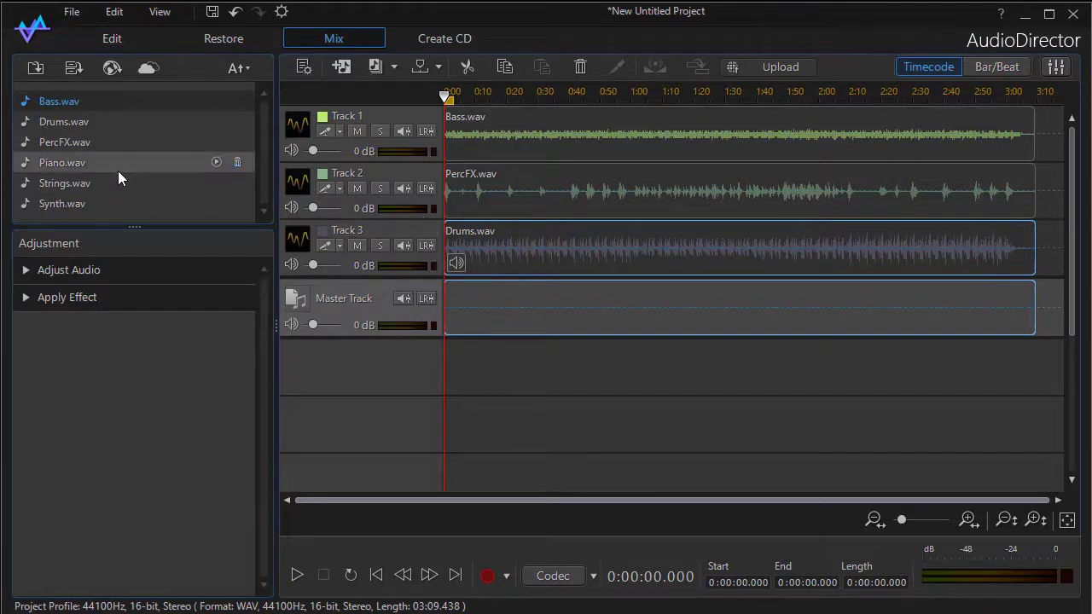
pyautogui.moveTo(118, 170)
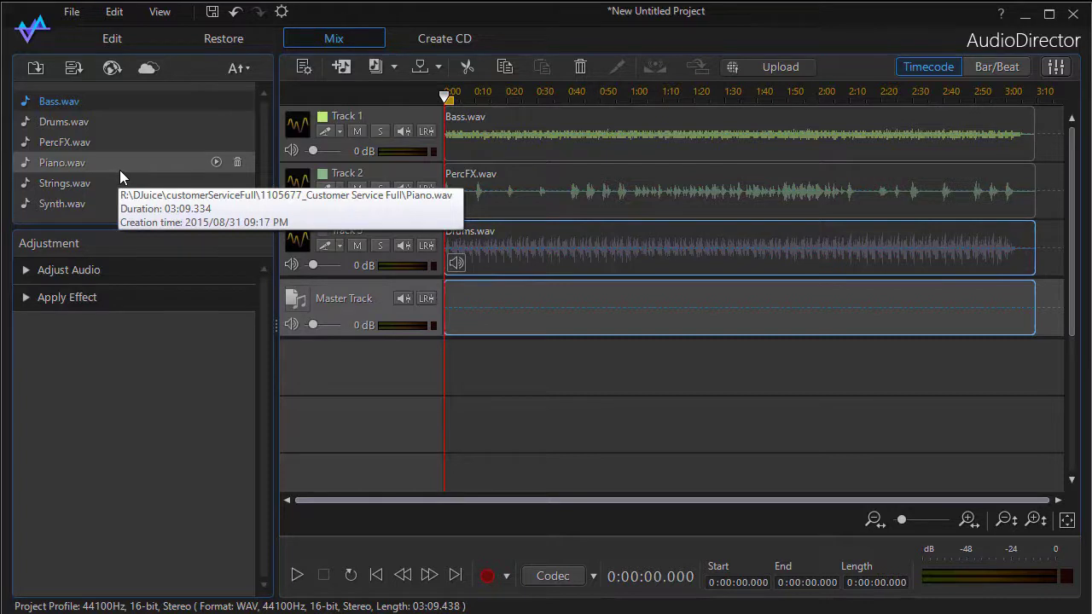
pyautogui.rightClick(538, 374)
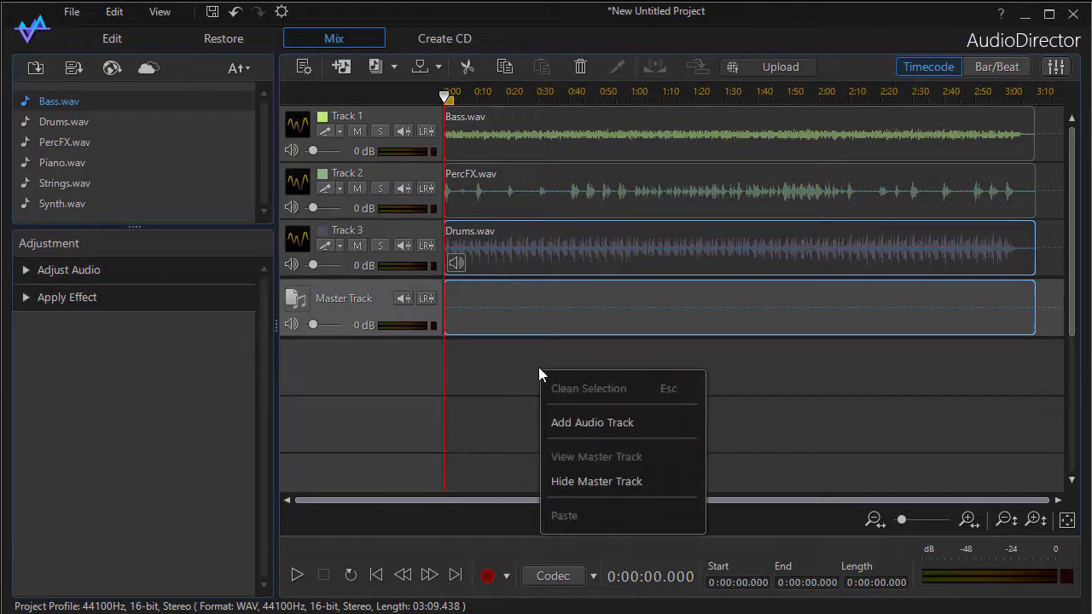
# Add a fourth audio track and place Piano.wav on Track 4.
pyautogui.click(600, 423)
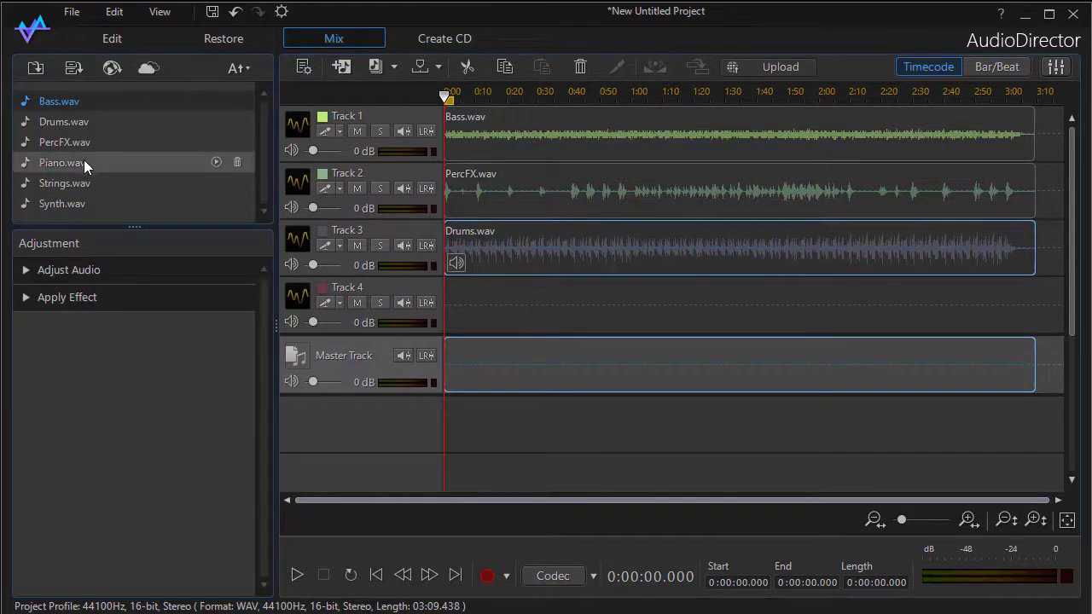
pyautogui.moveTo(83, 161); pyautogui.dragTo(602, 319)
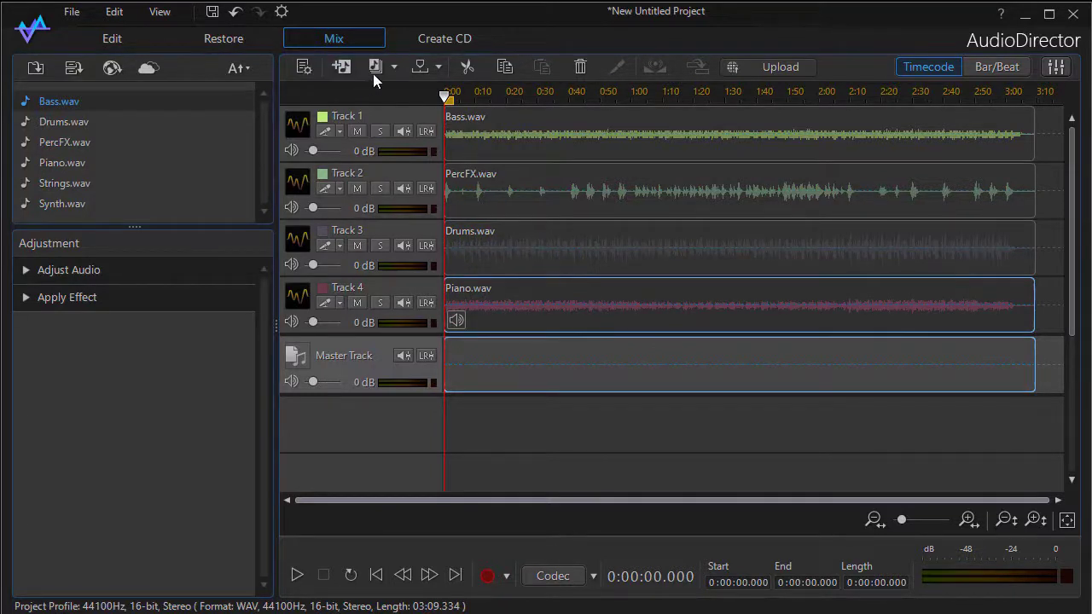
pyautogui.click(466, 67)
# Add Tracks 5 and 6 holding Strings.wav and Synth.wav.
pyautogui.click(345, 71)
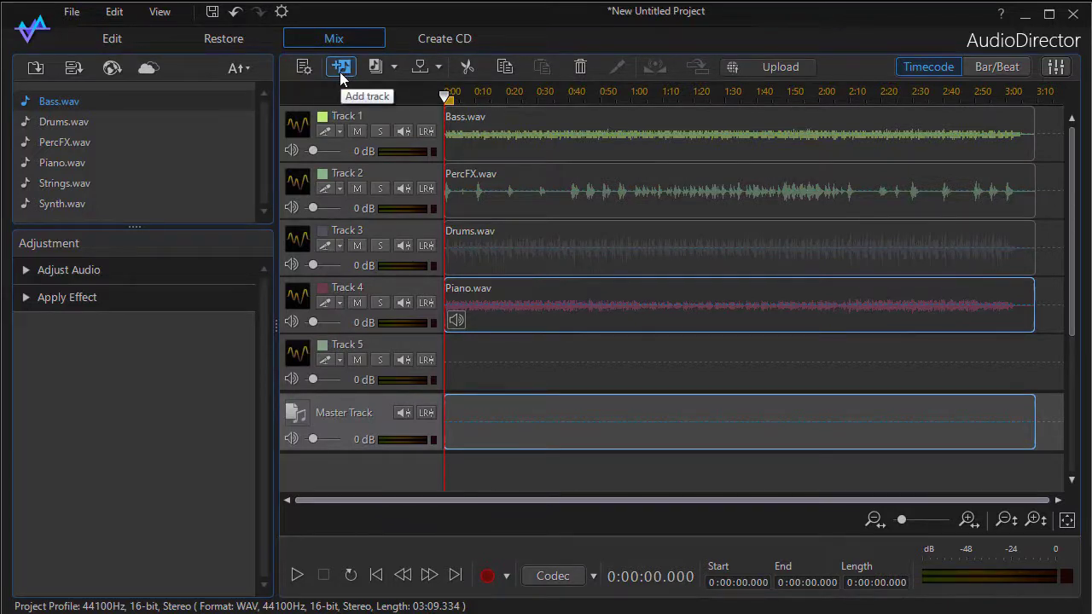
pyautogui.click(341, 72)
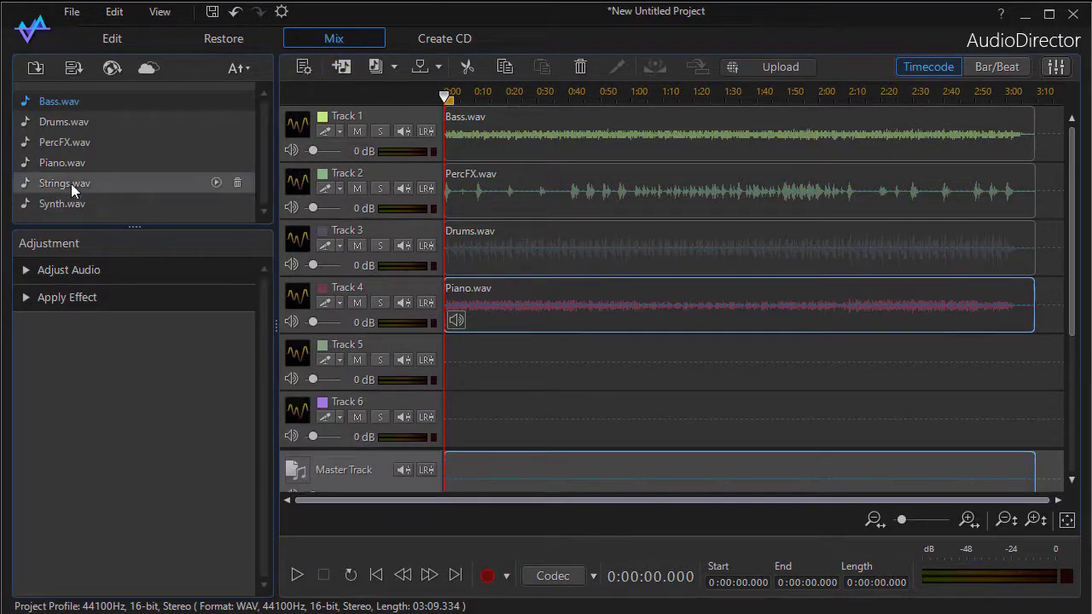
pyautogui.moveTo(70, 183); pyautogui.dragTo(446, 358)
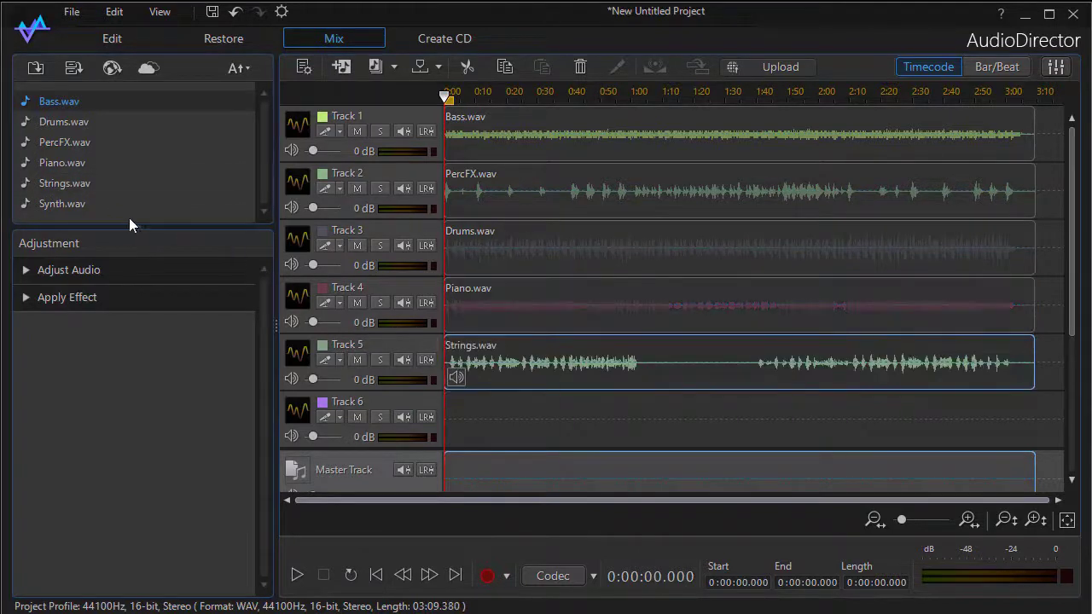
pyautogui.moveTo(73, 205); pyautogui.dragTo(450, 422)
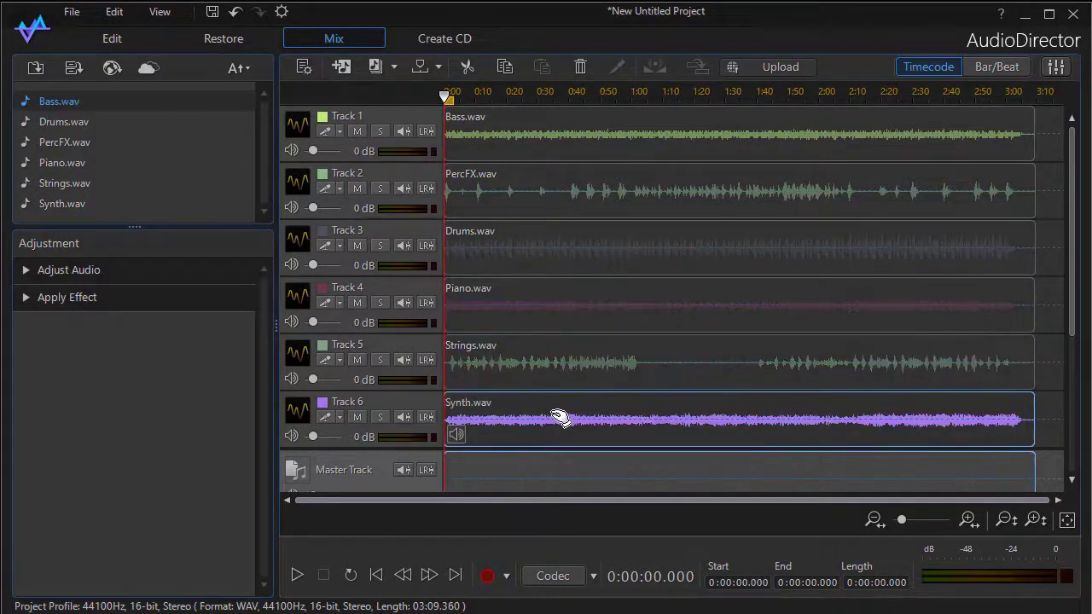
# Set Track 3's colour to the orange Basic Color so the Drums waveform turns orange.
pyautogui.click(323, 233)
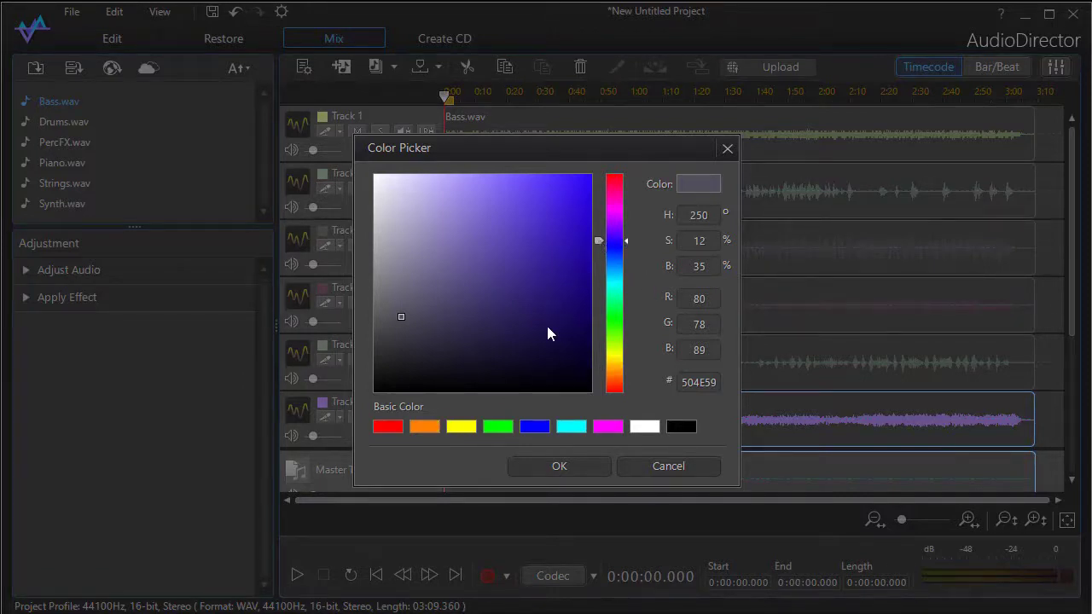
pyautogui.click(425, 426)
pyautogui.click(558, 466)
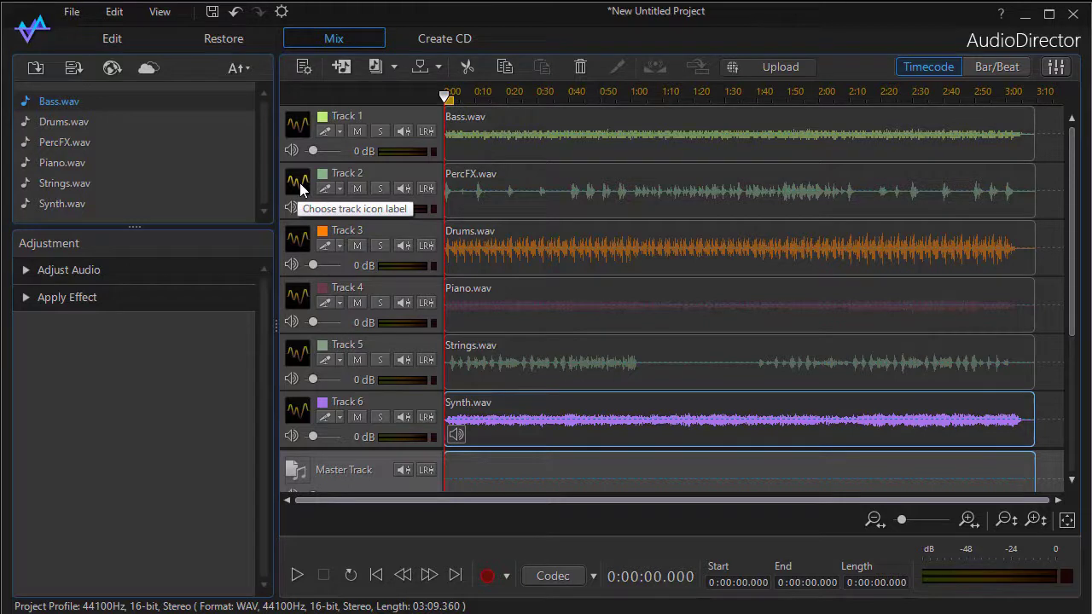
# Give Tracks 6 and 4 the piano keys icon.
pyautogui.click(300, 189)
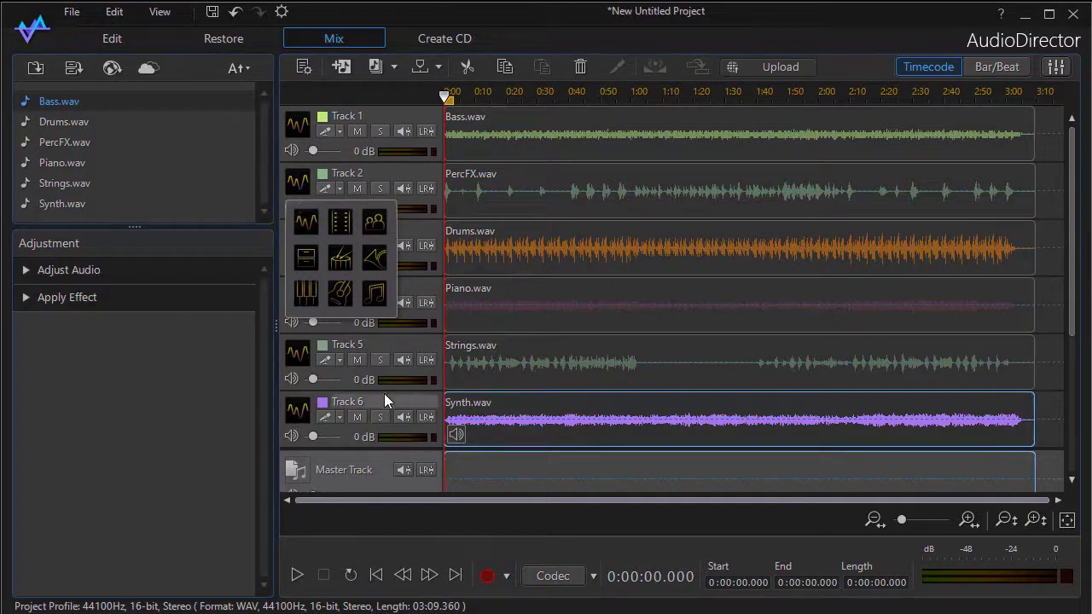
pyautogui.click(298, 413)
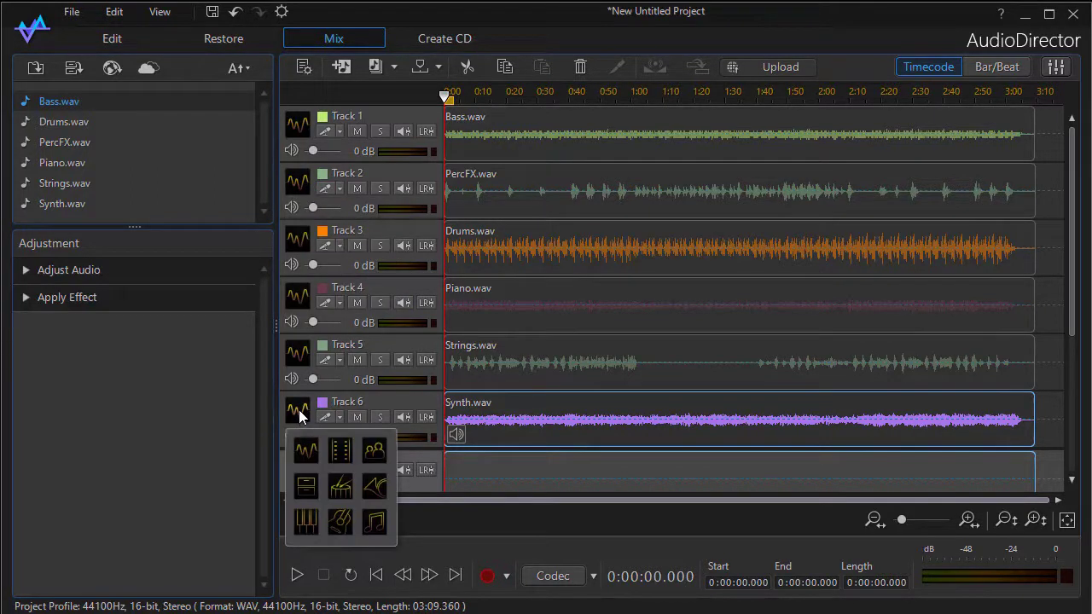
pyautogui.click(306, 522)
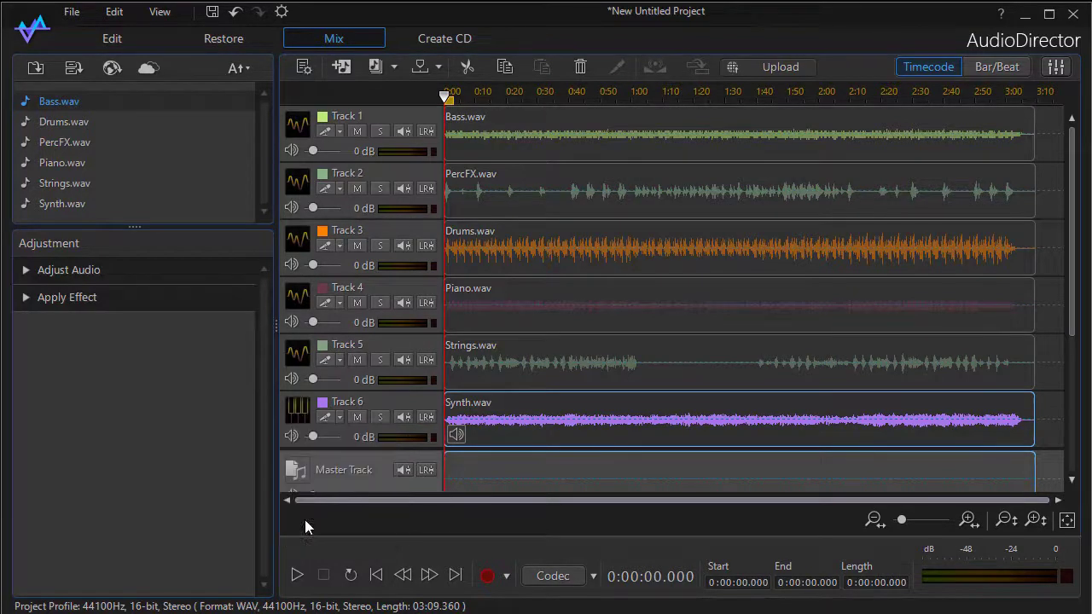
pyautogui.click(300, 297)
pyautogui.click(306, 409)
# Give Tracks 5 and 3 guitar icons and Track 1 a new icon.
pyautogui.click(297, 357)
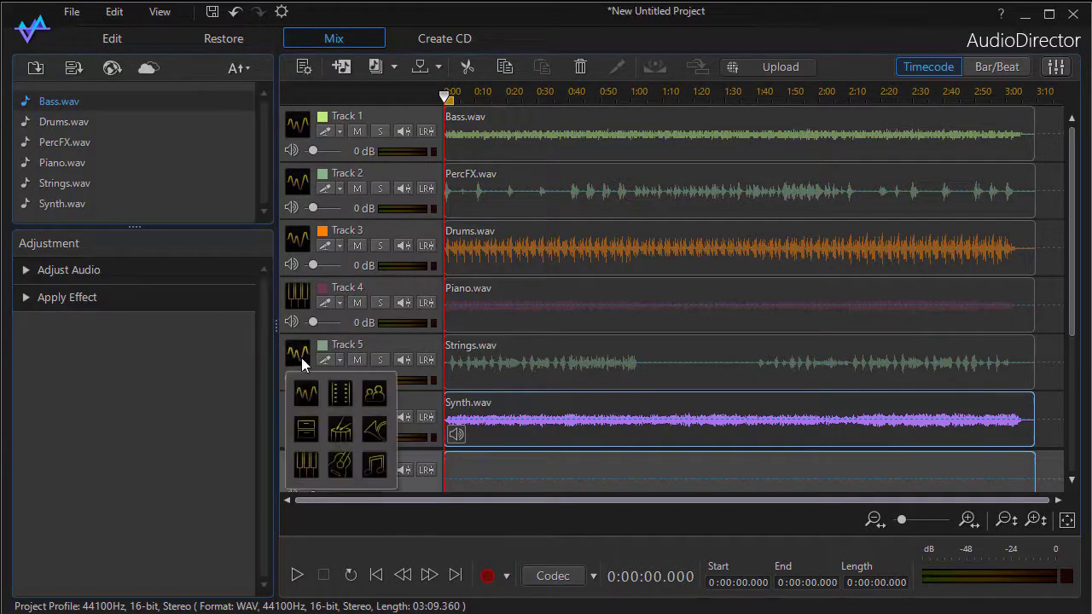
pyautogui.click(341, 468)
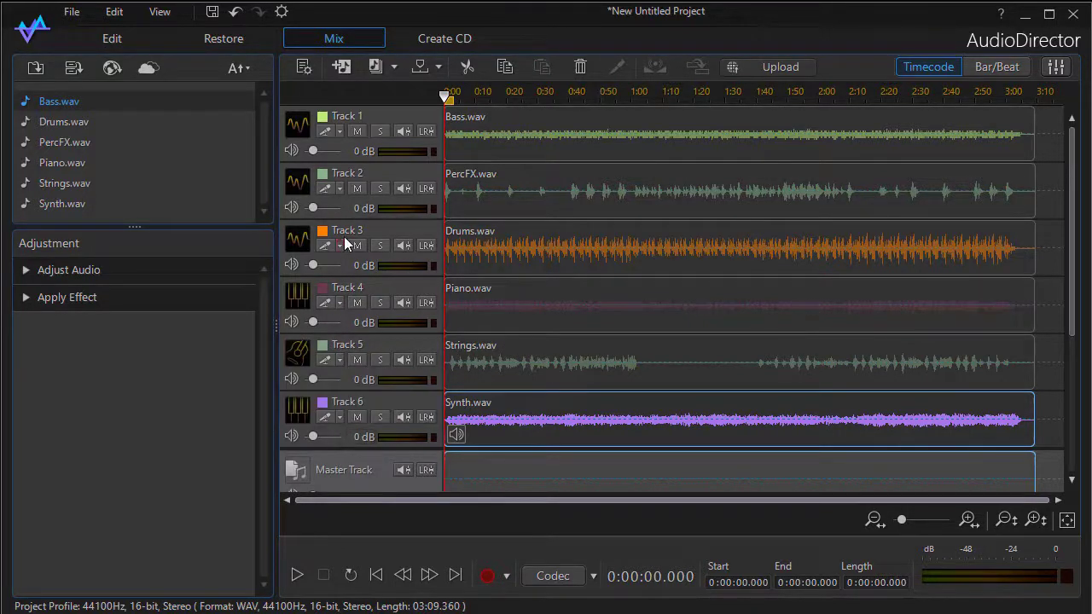
pyautogui.click(295, 243)
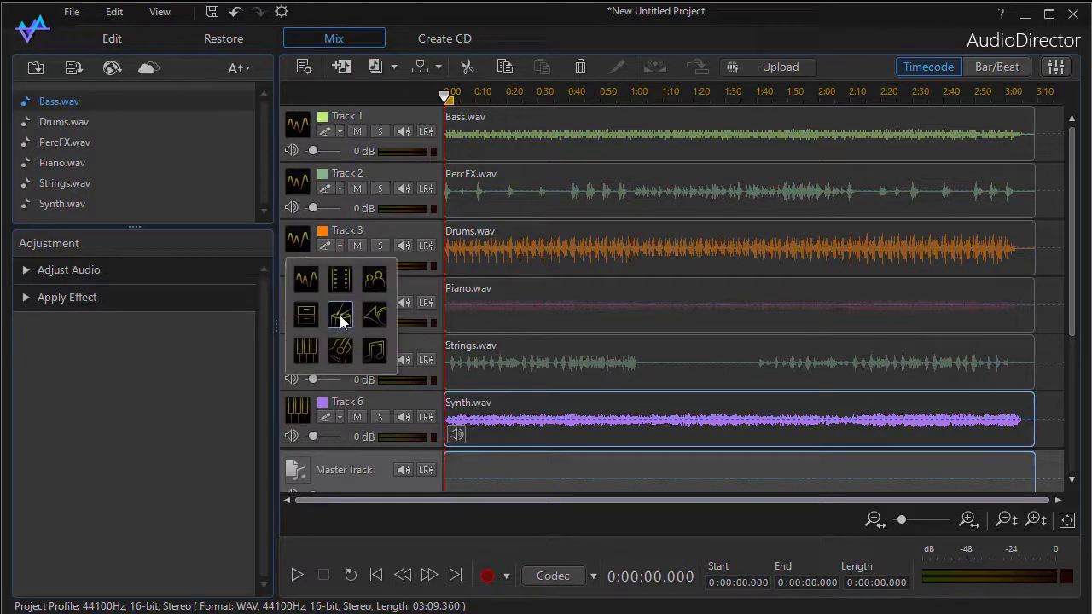
pyautogui.click(340, 317)
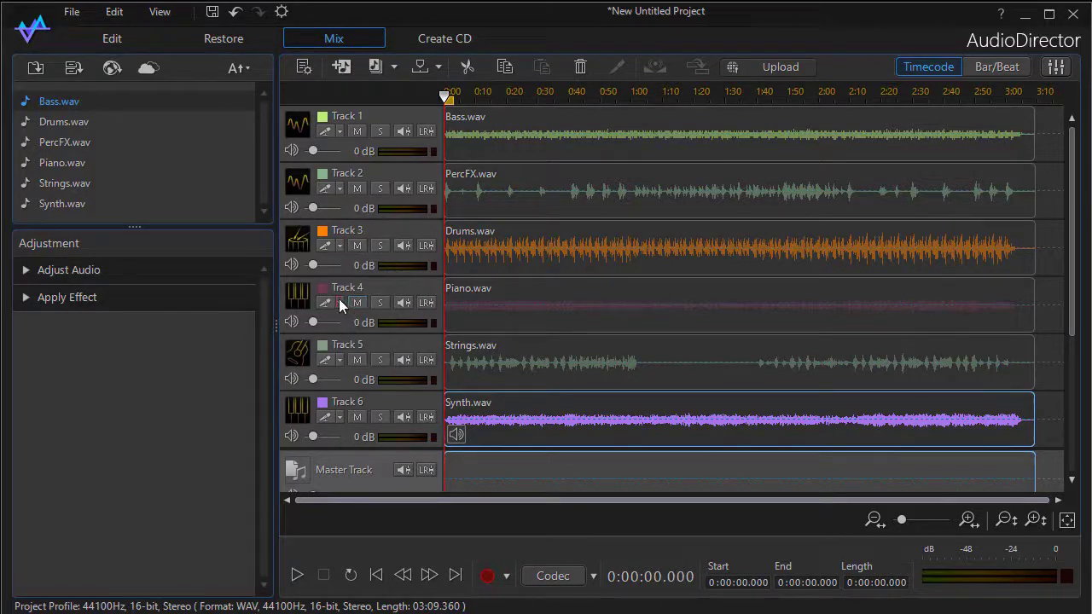
pyautogui.click(303, 126)
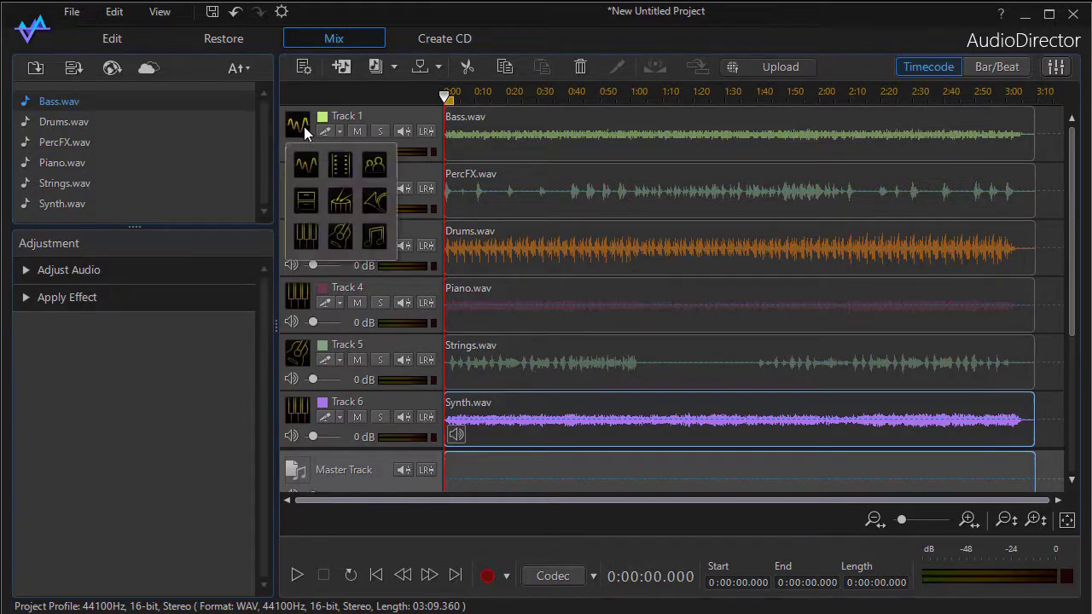
pyautogui.click(379, 195)
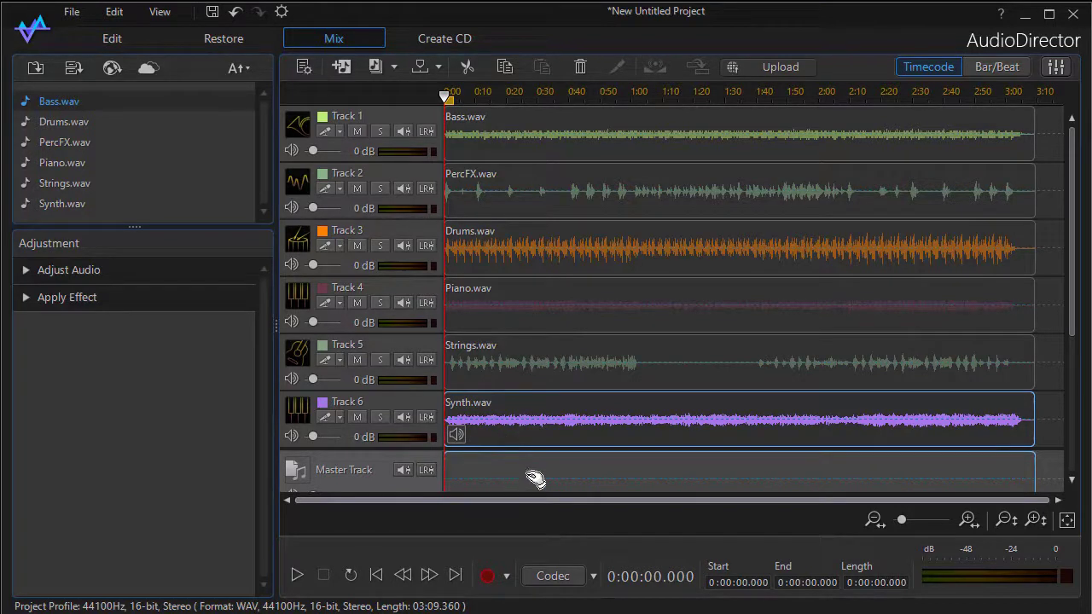
# Play the mix from the start and pause it at 0:00:05.744.
pyautogui.click(297, 577)
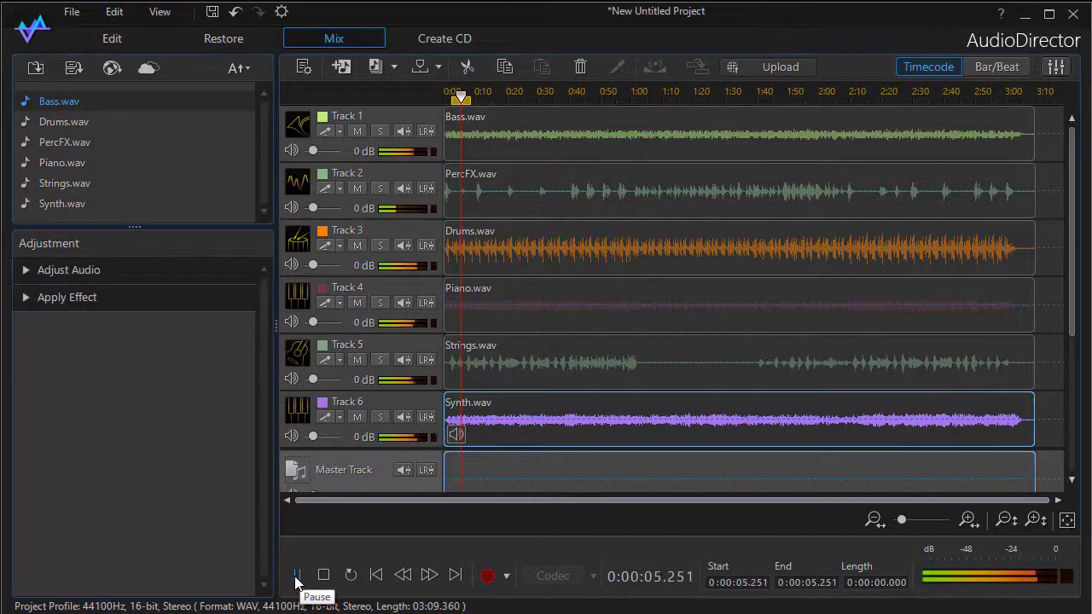
pyautogui.click(296, 578)
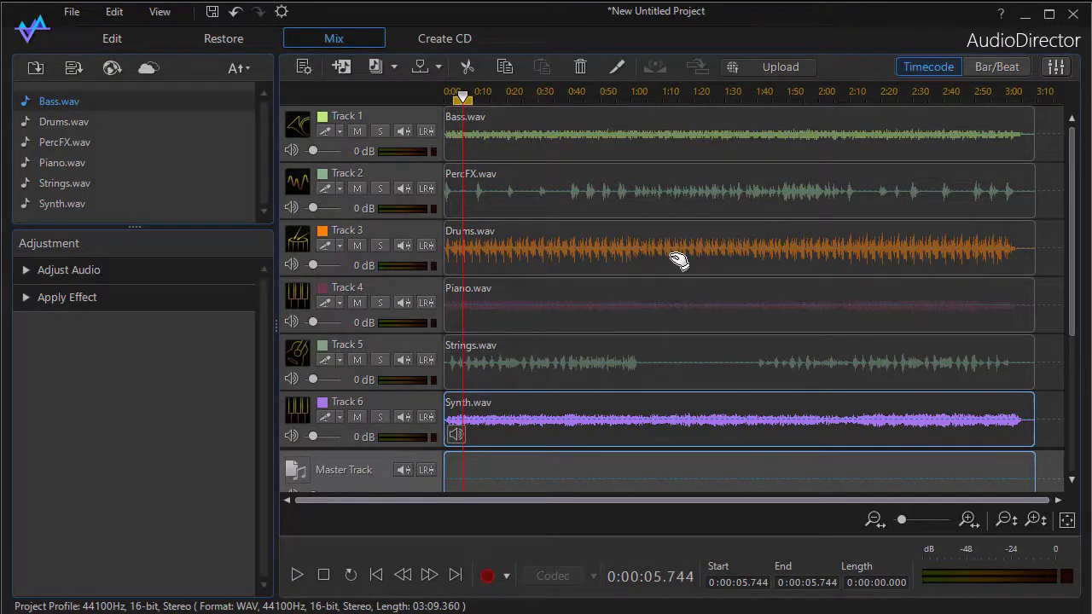
# Solo the Drums track and play it alone briefly.
pyautogui.click(381, 246)
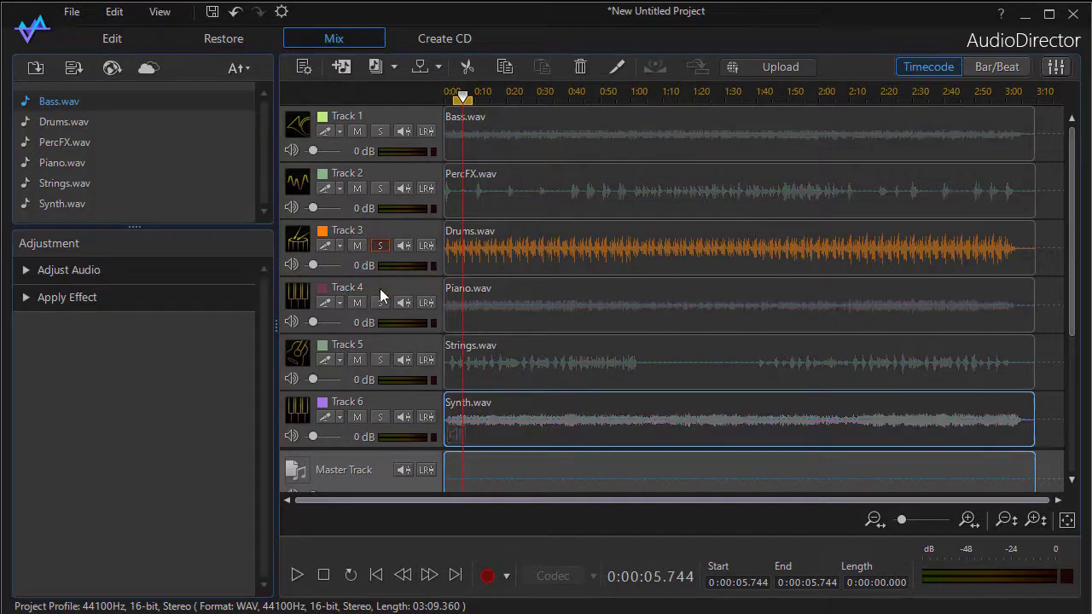
pyautogui.click(297, 576)
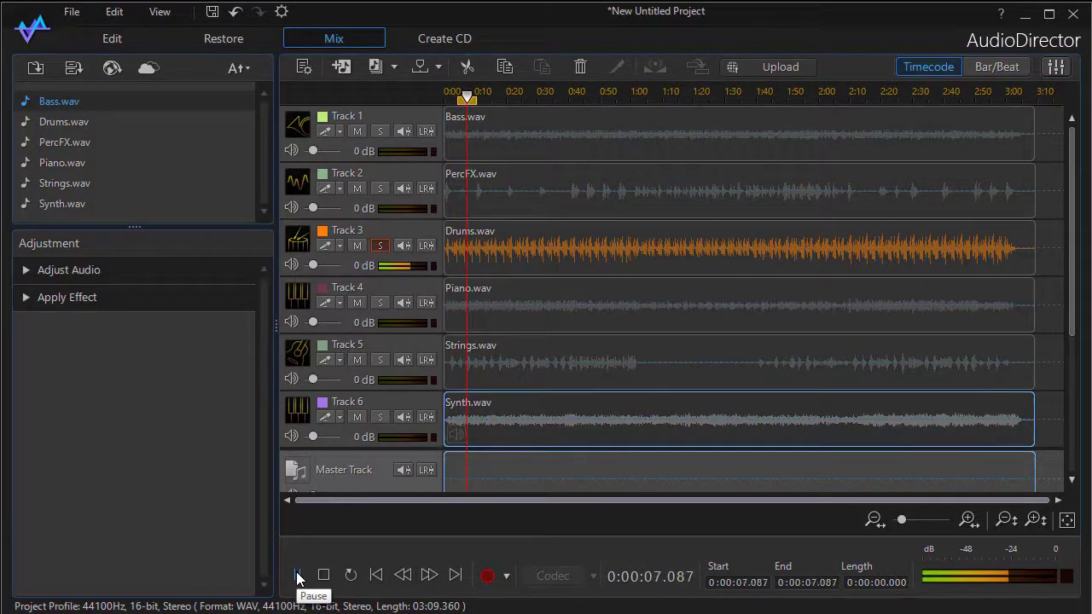
pyautogui.click(297, 576)
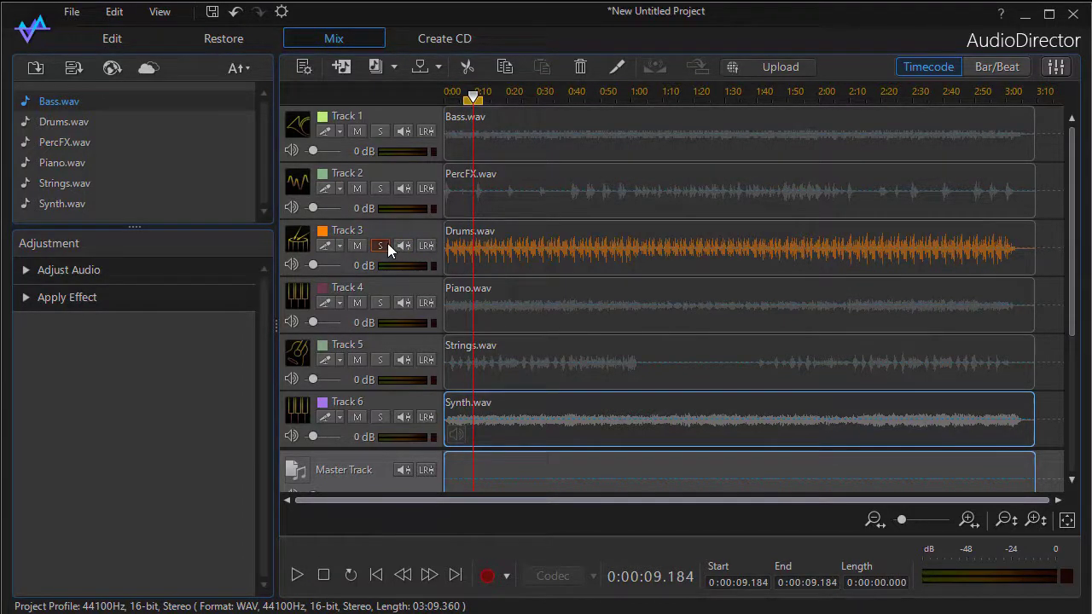
# Add Strings to the solo, play both together, then turn off both solos.
pyautogui.click(381, 359)
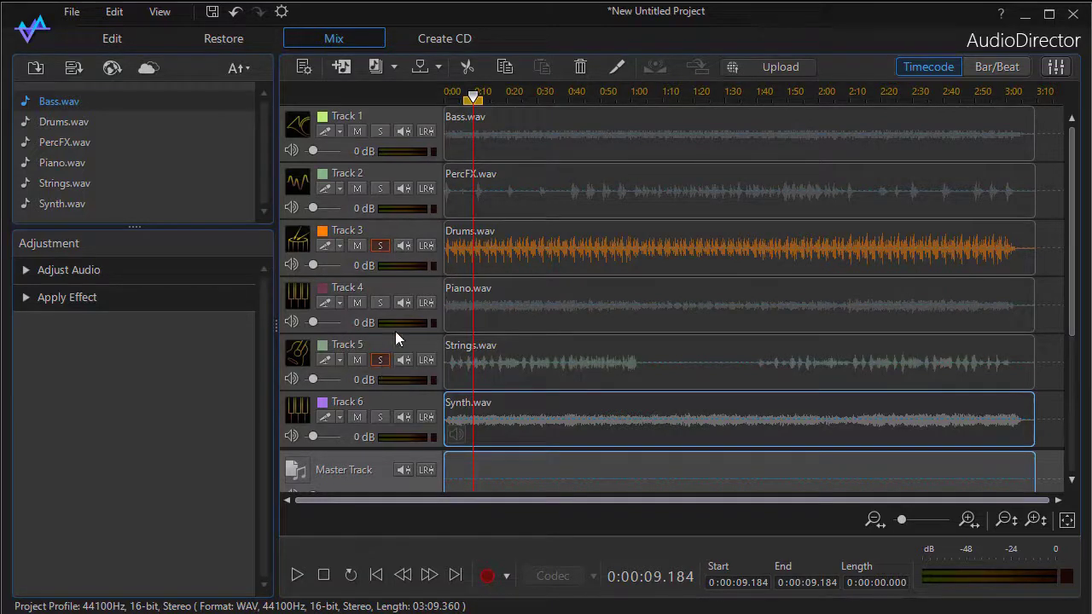
pyautogui.click(298, 577)
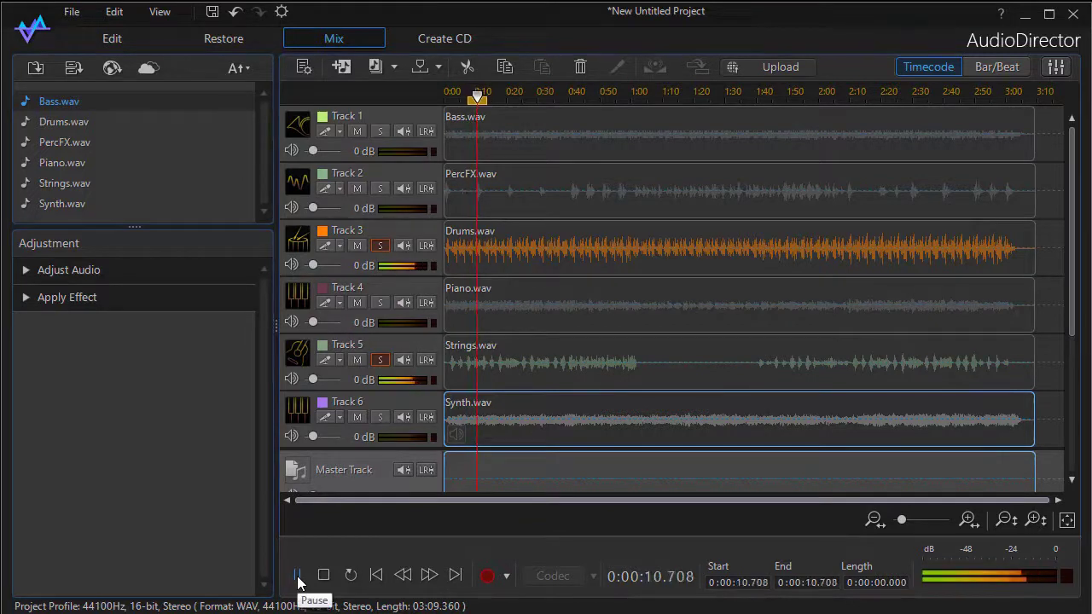
pyautogui.click(298, 576)
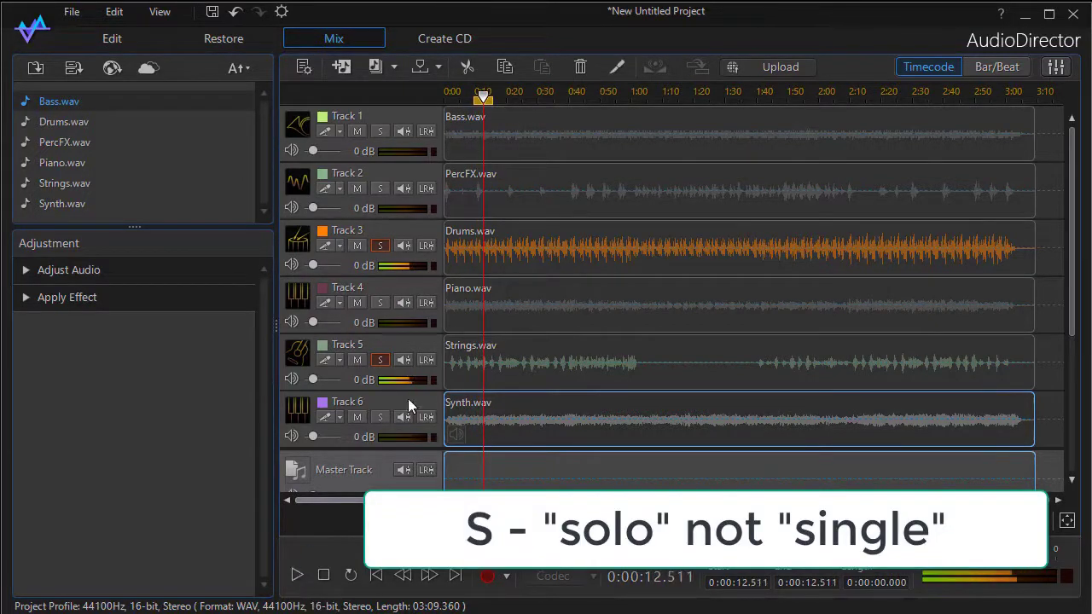
pyautogui.click(384, 245)
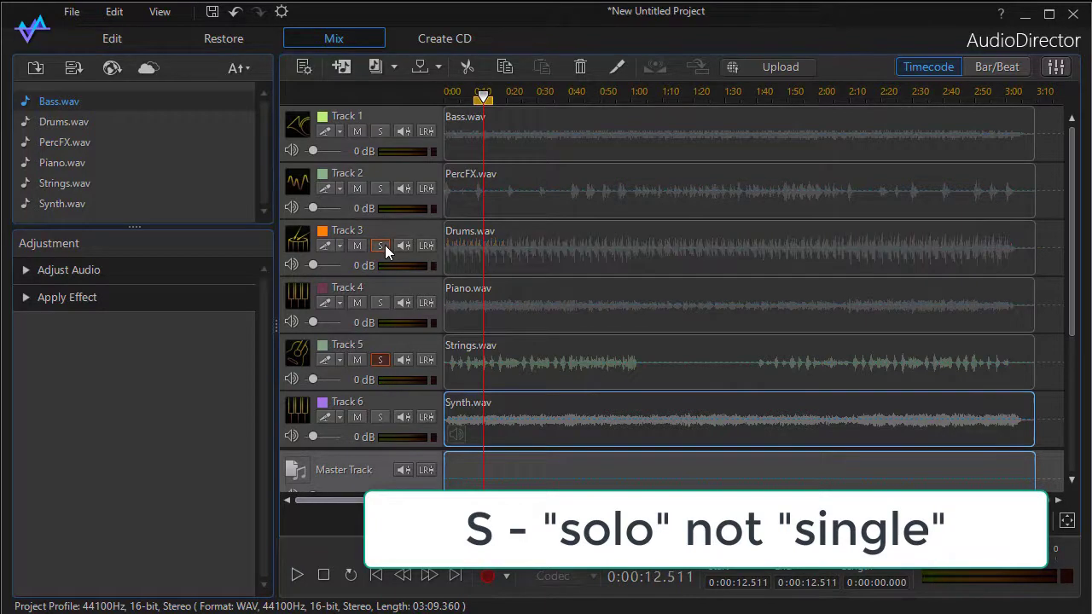
pyautogui.click(381, 361)
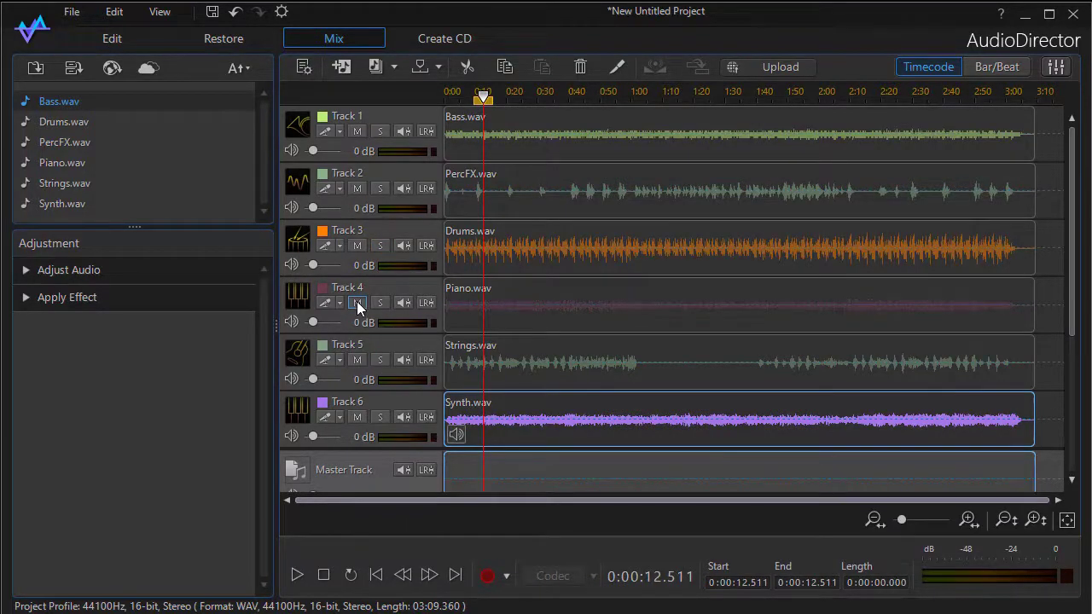
# Mute Piano, play the mix briefly, mute Drums too, then unmute both tracks.
pyautogui.click(358, 303)
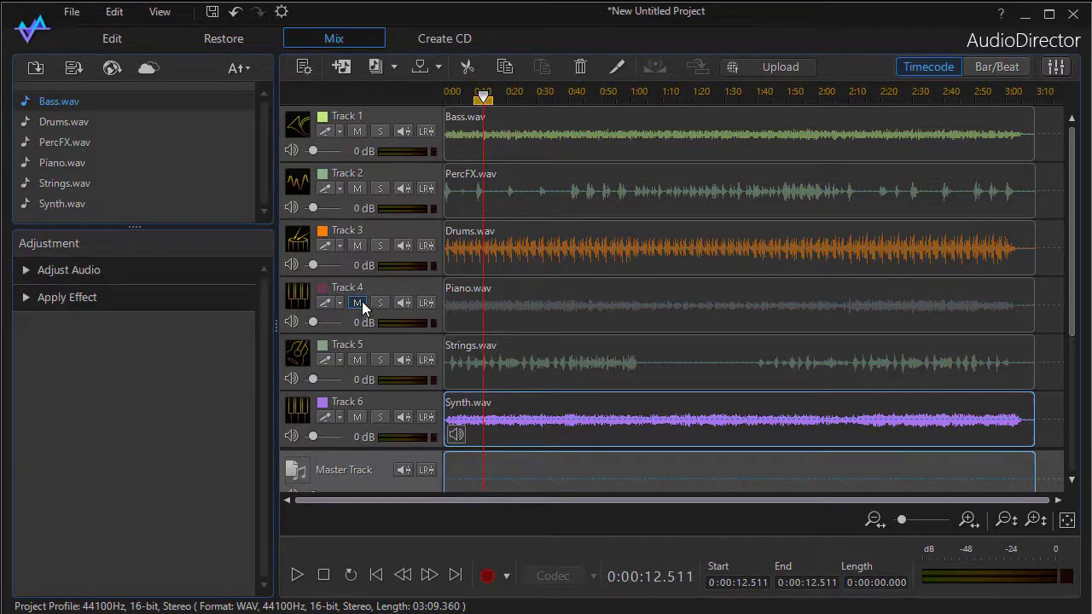
pyautogui.click(297, 576)
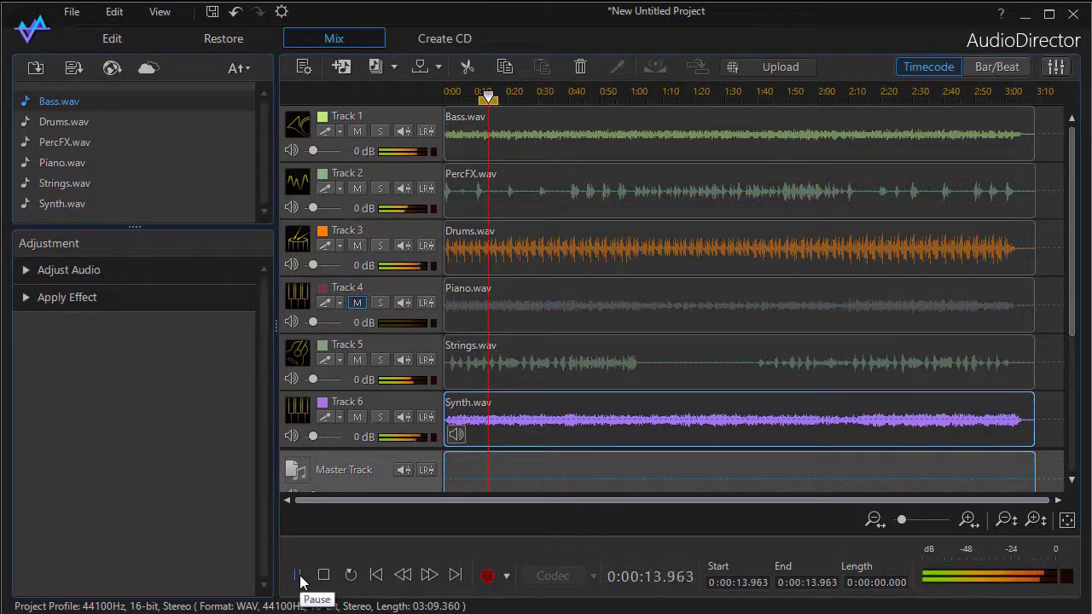
pyautogui.click(298, 577)
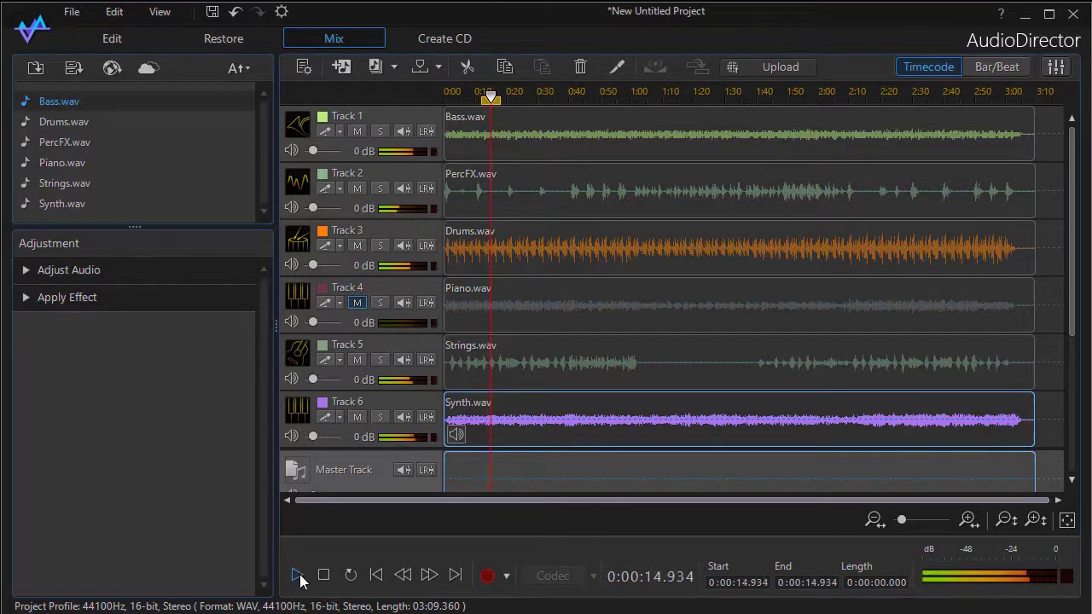
pyautogui.click(357, 245)
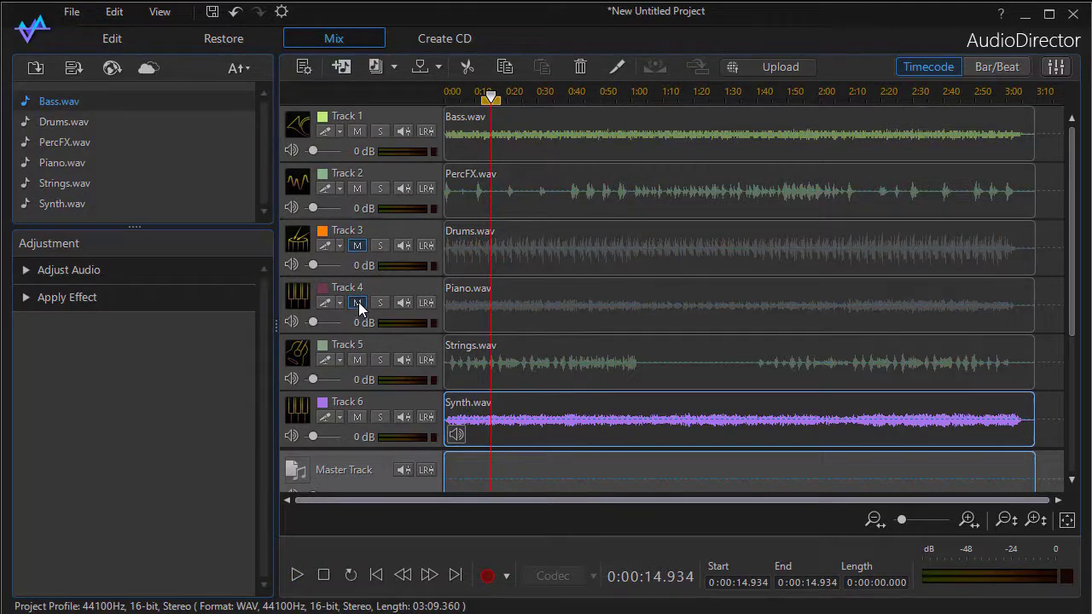
pyautogui.click(358, 303)
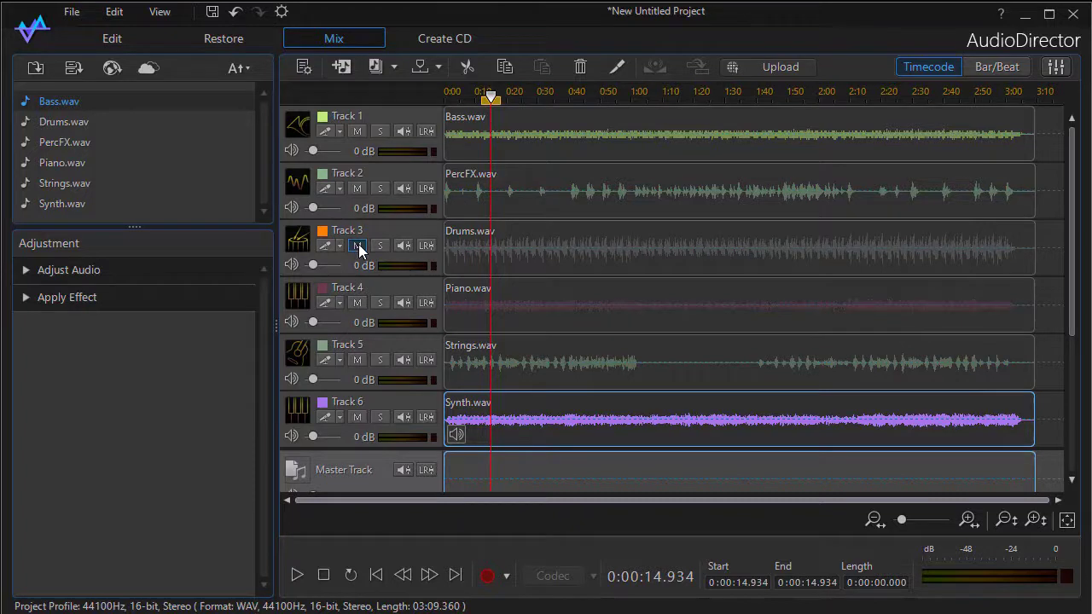
pyautogui.click(359, 245)
# Solo PercFX, Piano and Strings, play them together, then clear all three solos.
pyautogui.click(381, 188)
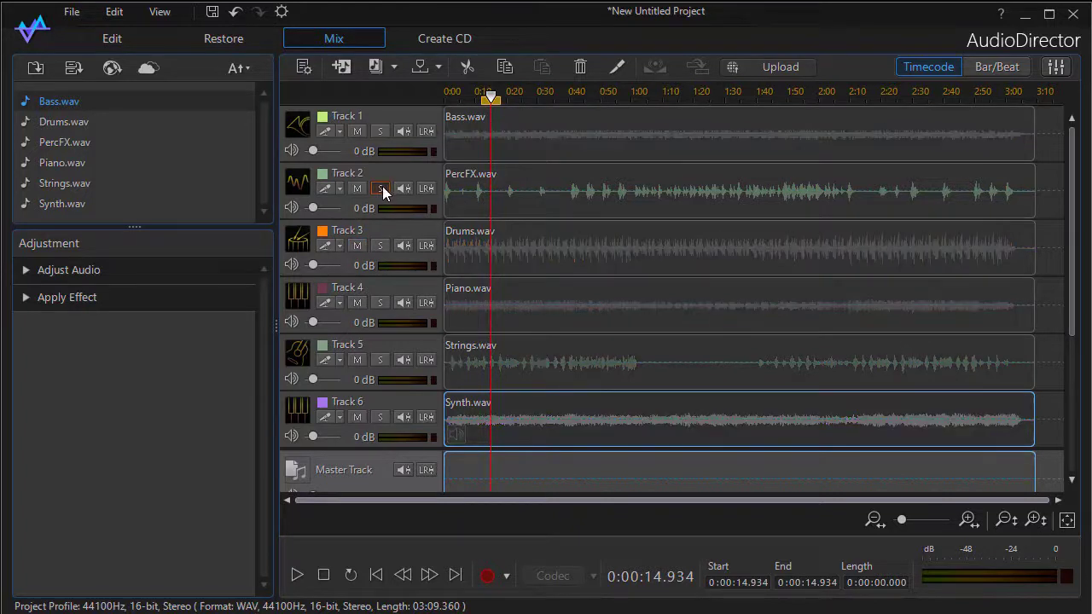
pyautogui.click(380, 302)
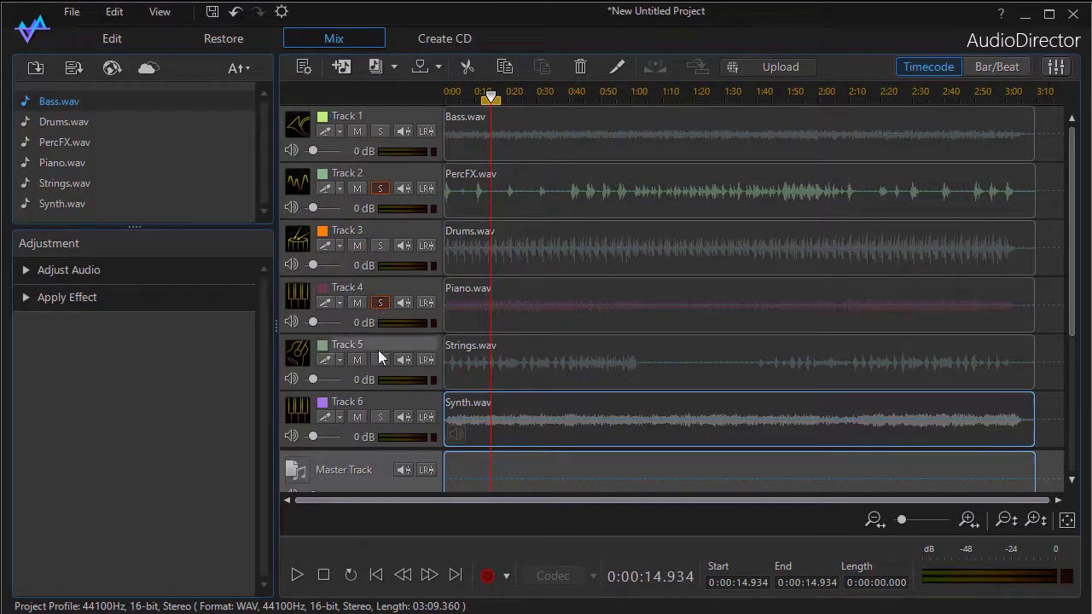
pyautogui.click(382, 359)
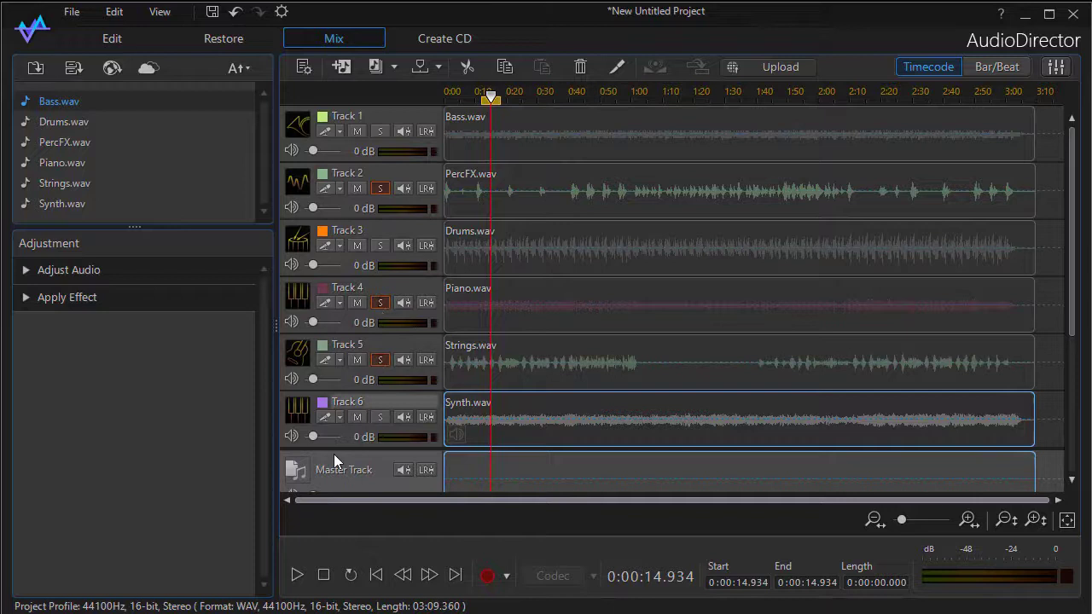
pyautogui.click(298, 576)
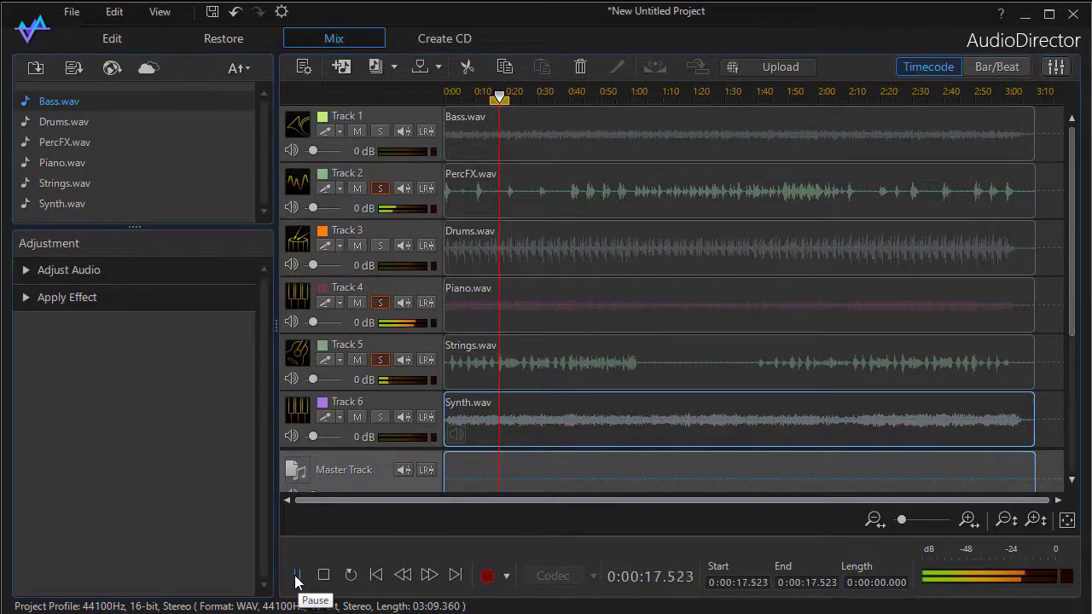
pyautogui.click(297, 577)
pyautogui.click(381, 360)
pyautogui.click(379, 303)
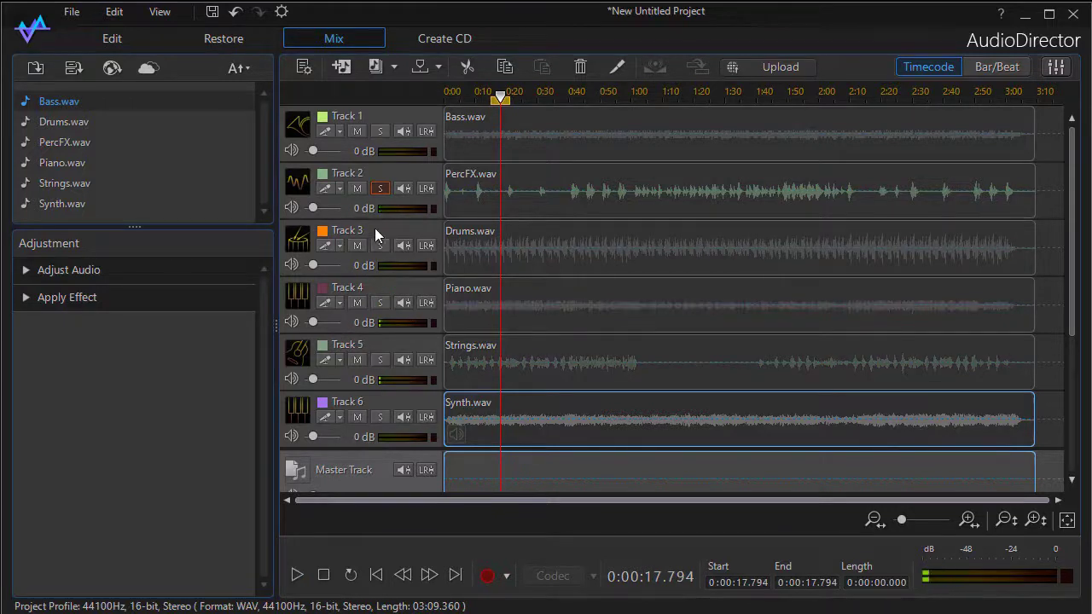
pyautogui.click(380, 188)
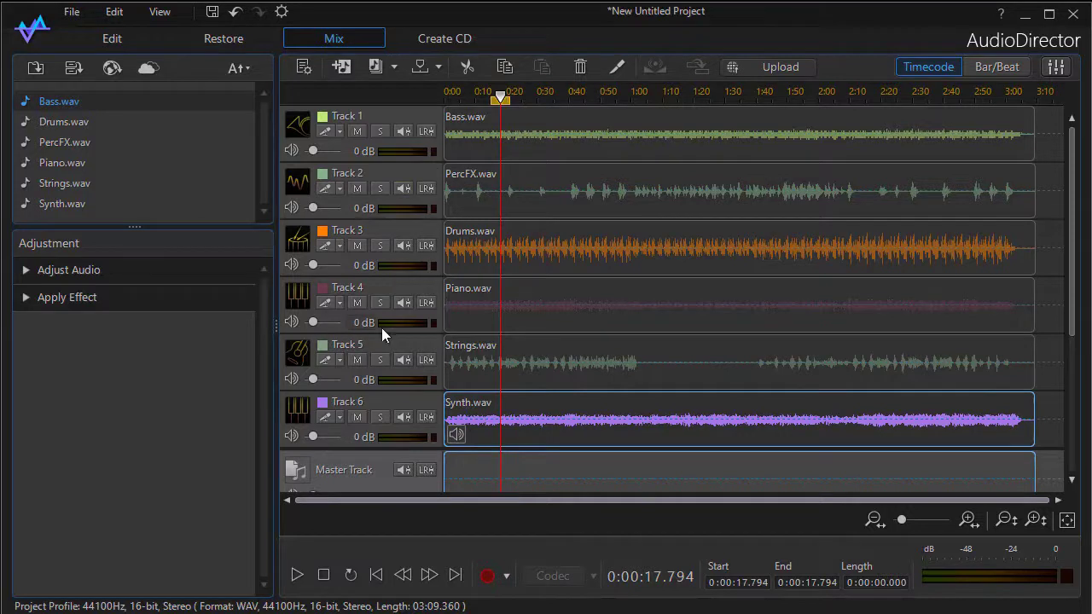
# Show the Bass clip's volume envelope, lower it to about -1.37 dB, then hide it.
pyautogui.click(407, 131)
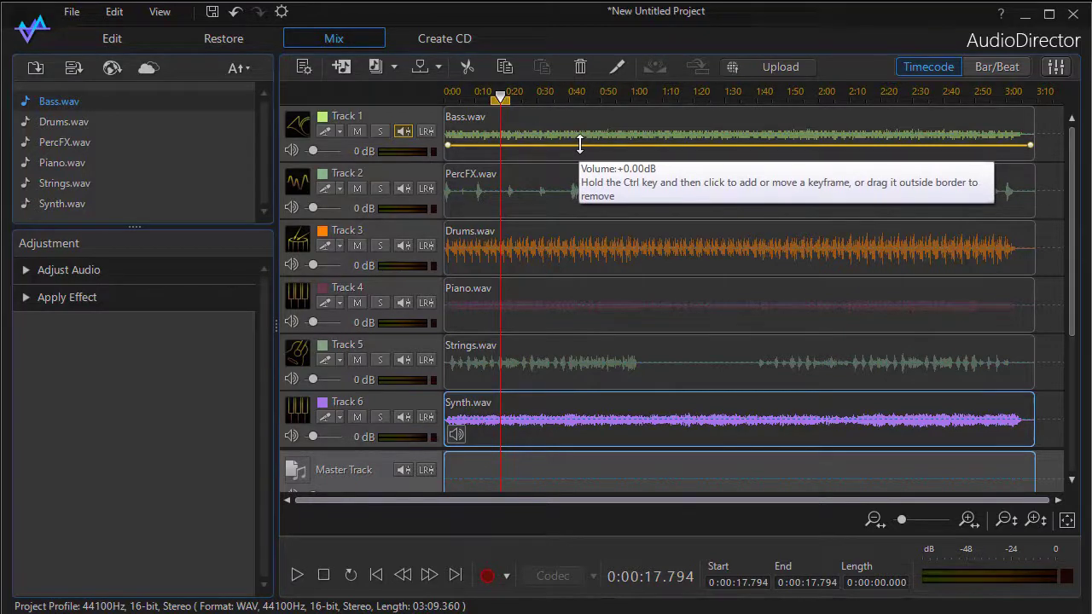
pyautogui.moveTo(580, 145); pyautogui.dragTo(584, 147)
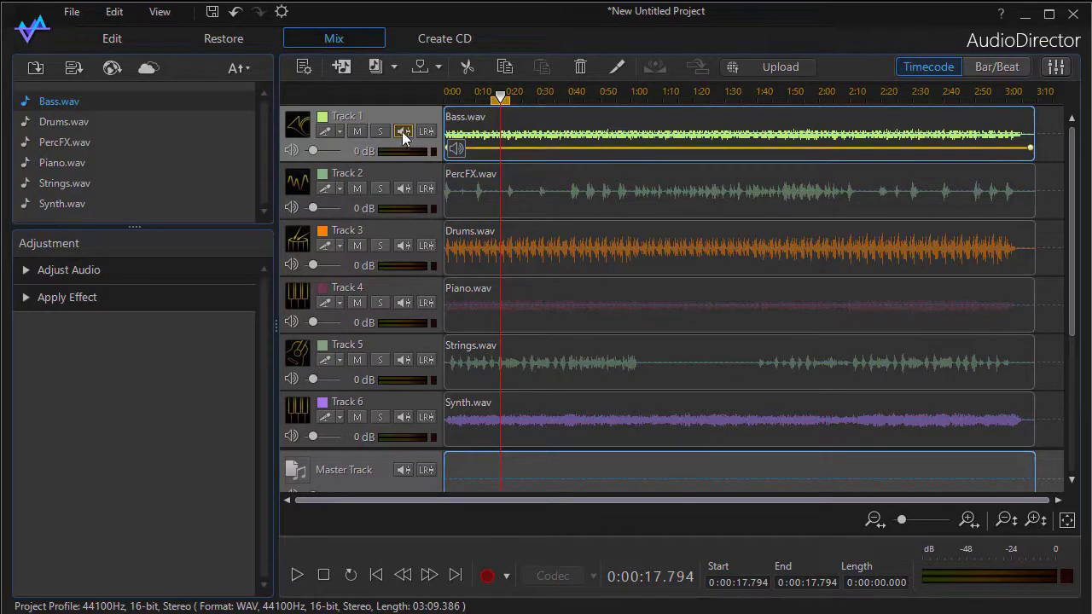
pyautogui.click(401, 131)
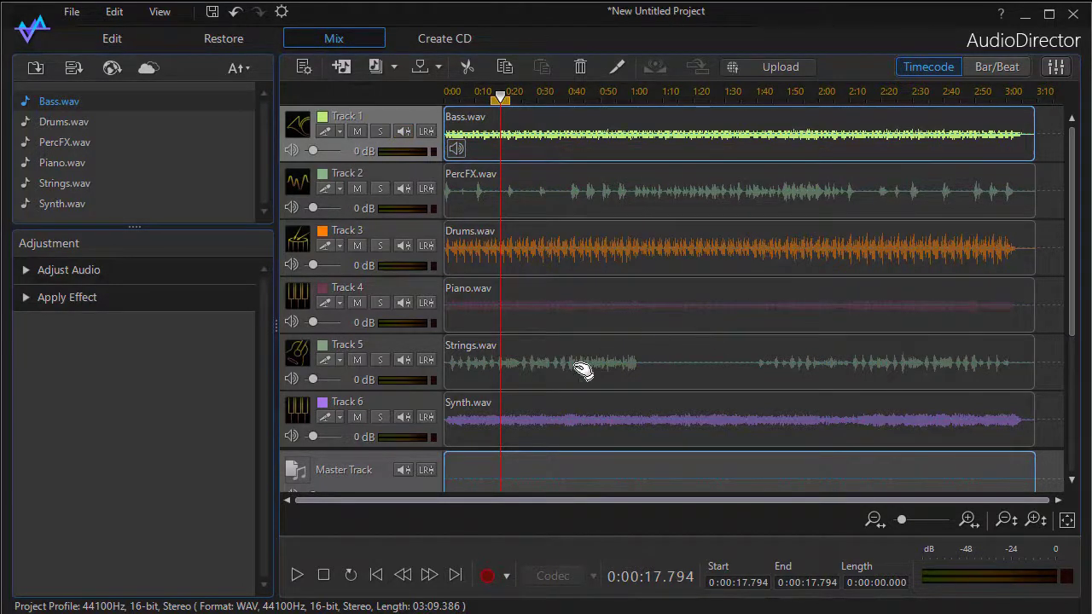
pyautogui.click(406, 130)
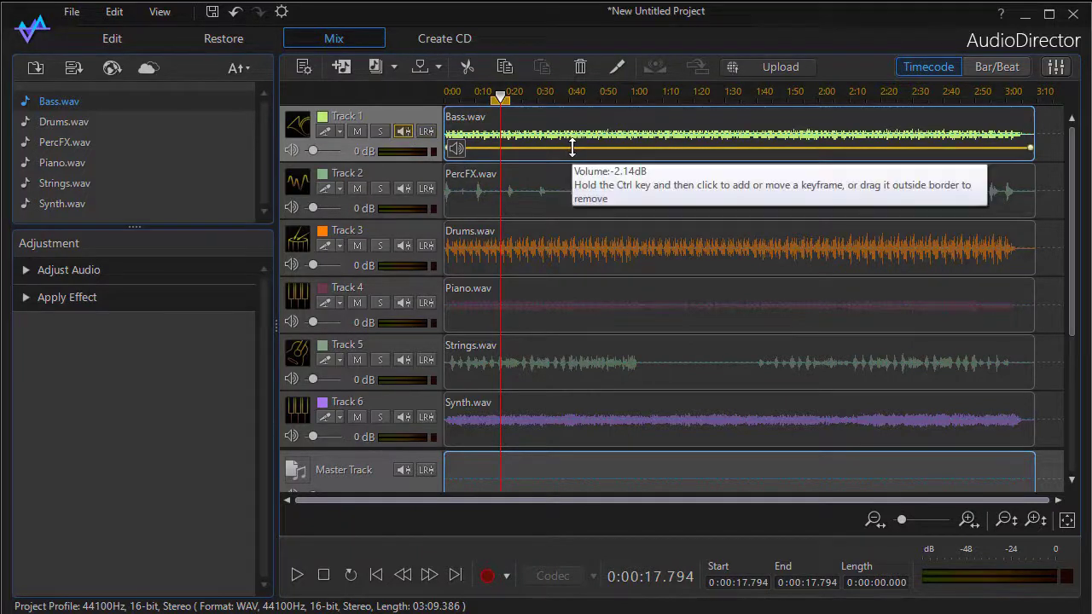
pyautogui.click(405, 132)
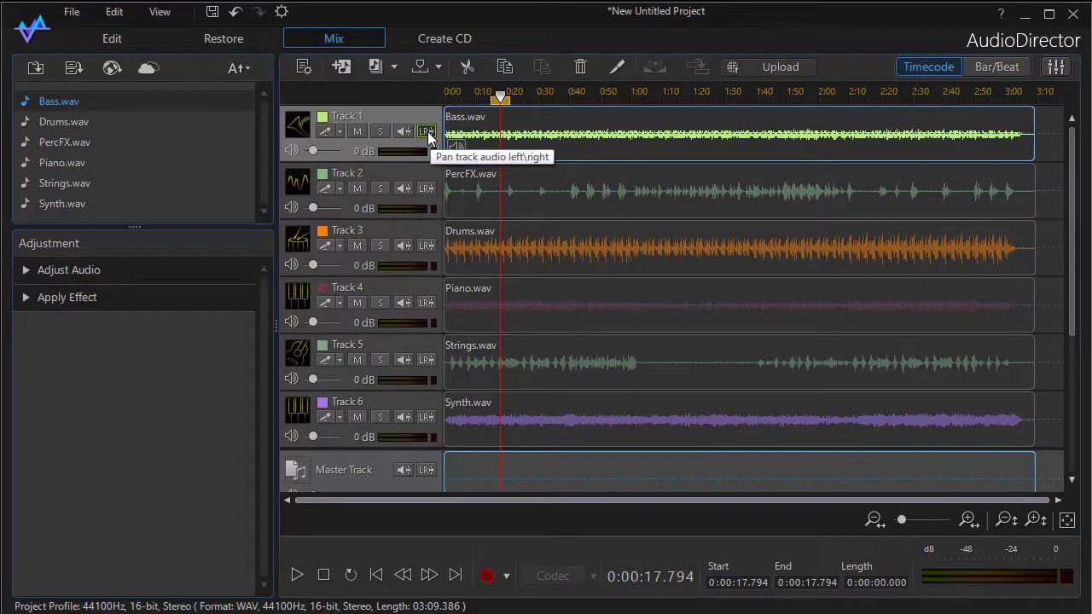
# Show the Bass.wav pan envelope and drag its balance left, down to 53%, then back to about Left 82%.
pyautogui.click(427, 132)
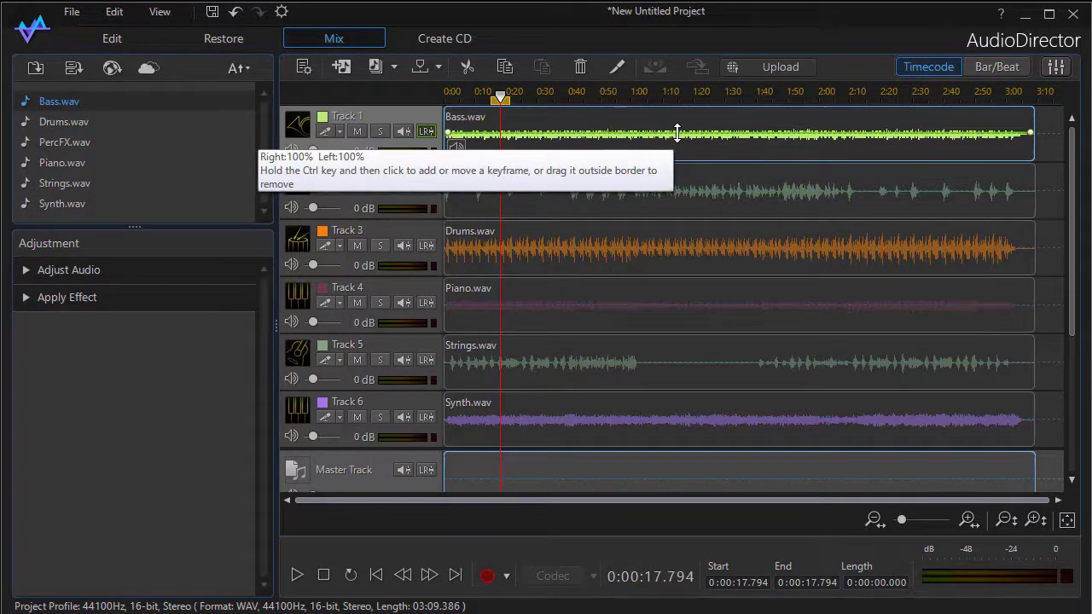
pyautogui.moveTo(677, 132); pyautogui.dragTo(679, 123)
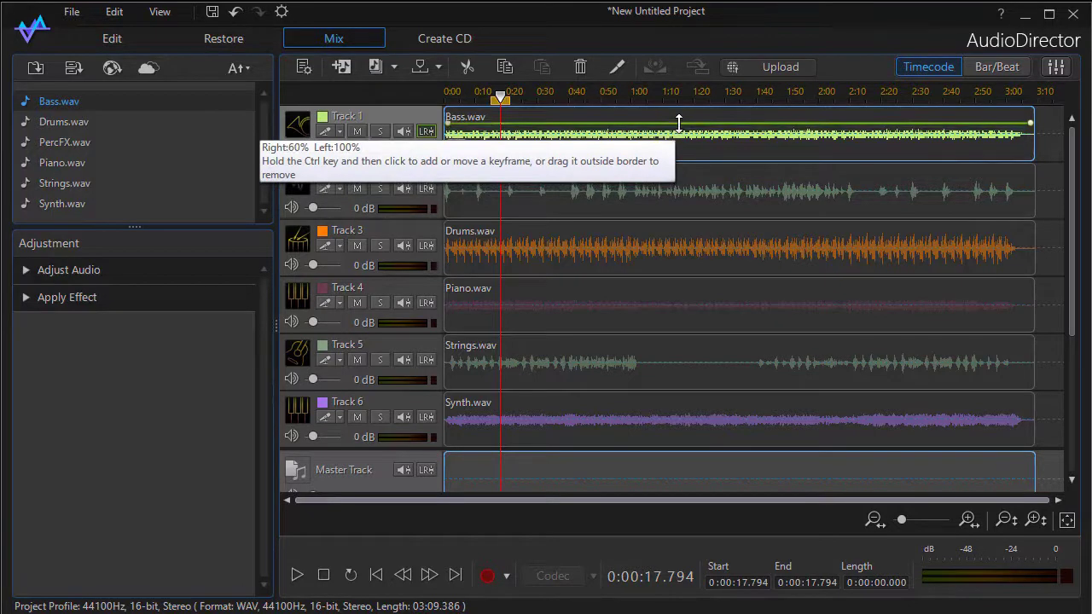
pyautogui.moveTo(679, 122); pyautogui.dragTo(680, 153)
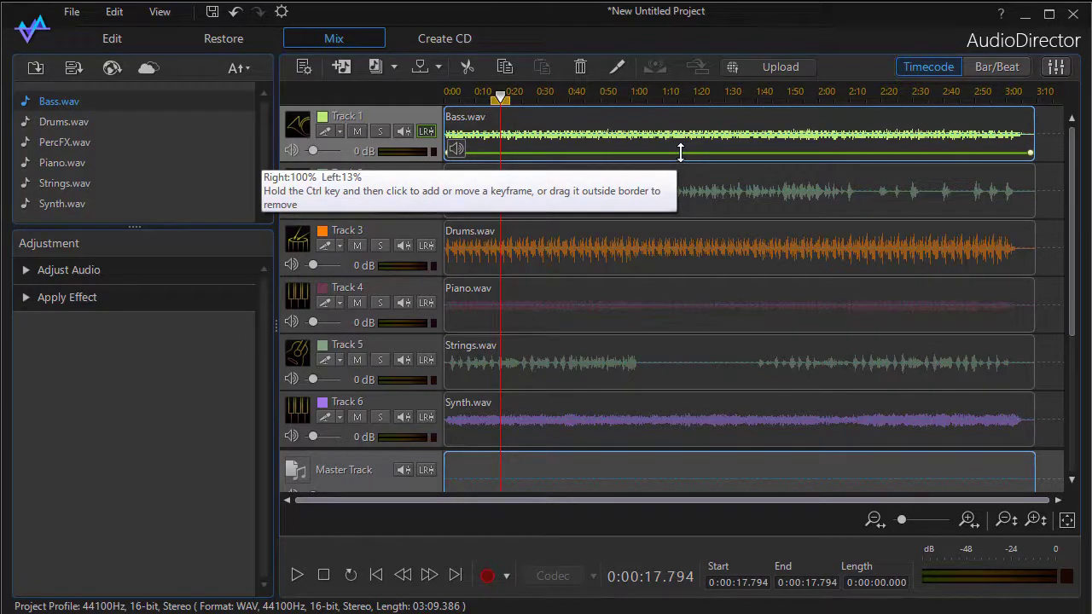
pyautogui.moveTo(681, 153); pyautogui.dragTo(684, 138)
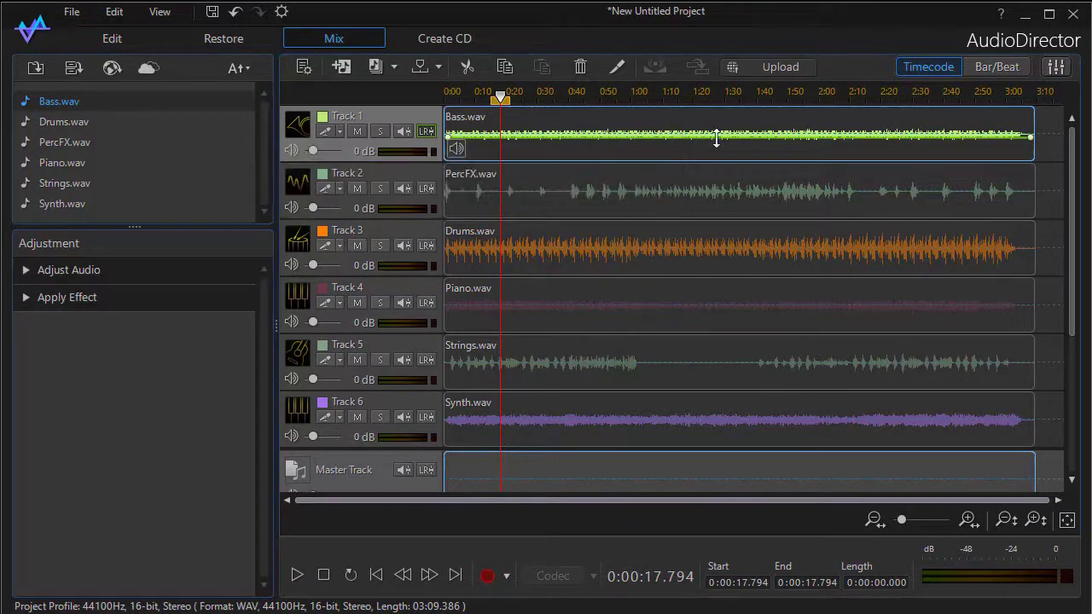
# Open Bass.wav in the Edit room and reset its volume to +0.00 dB and pan to Left/Right 100%.
pyautogui.rightClick(674, 124)
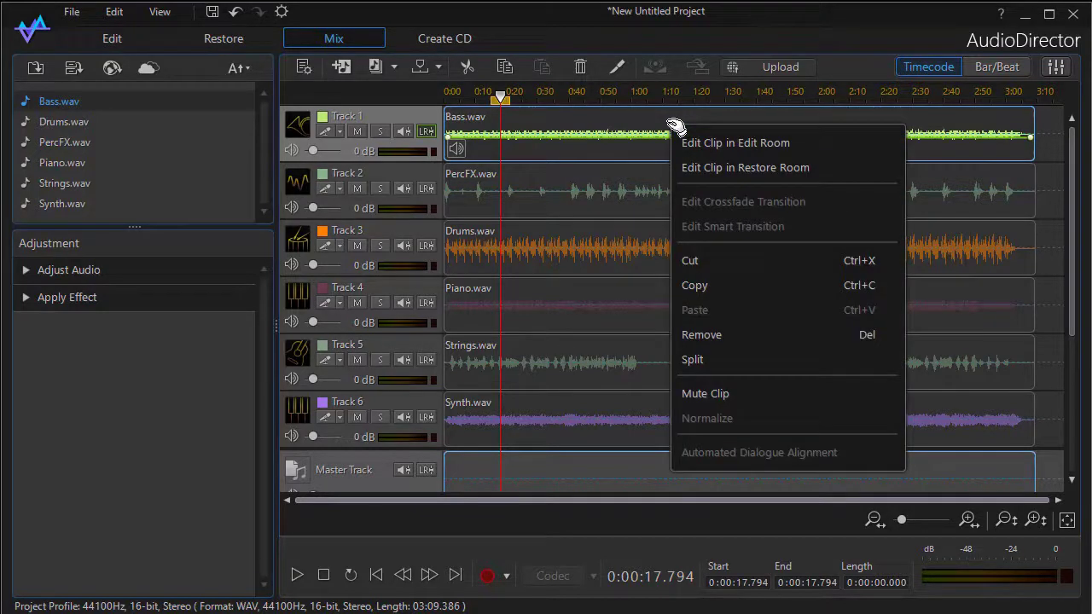
pyautogui.click(730, 143)
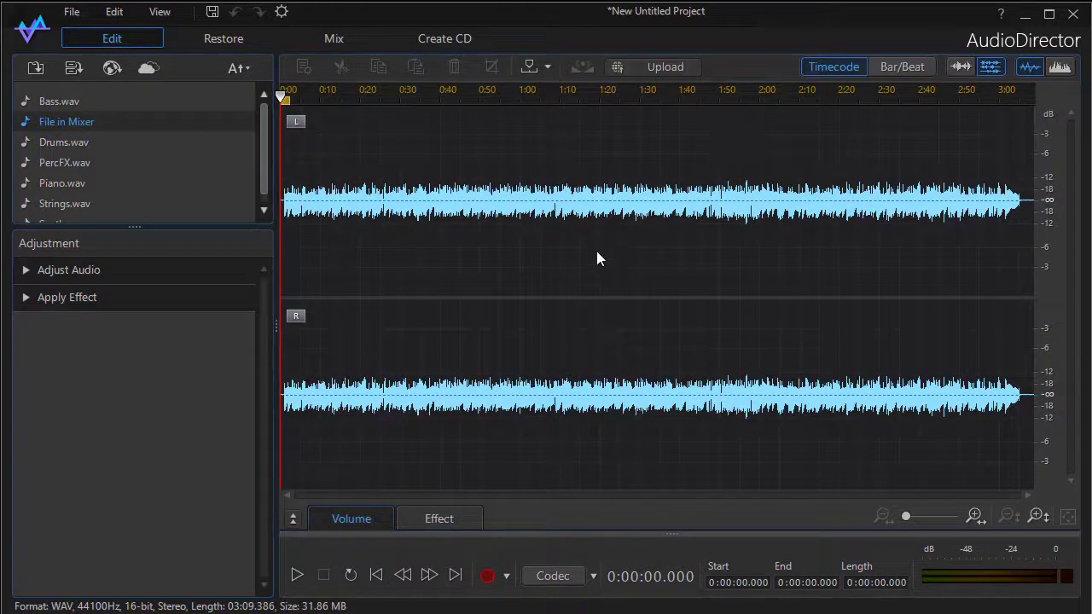
pyautogui.click(293, 519)
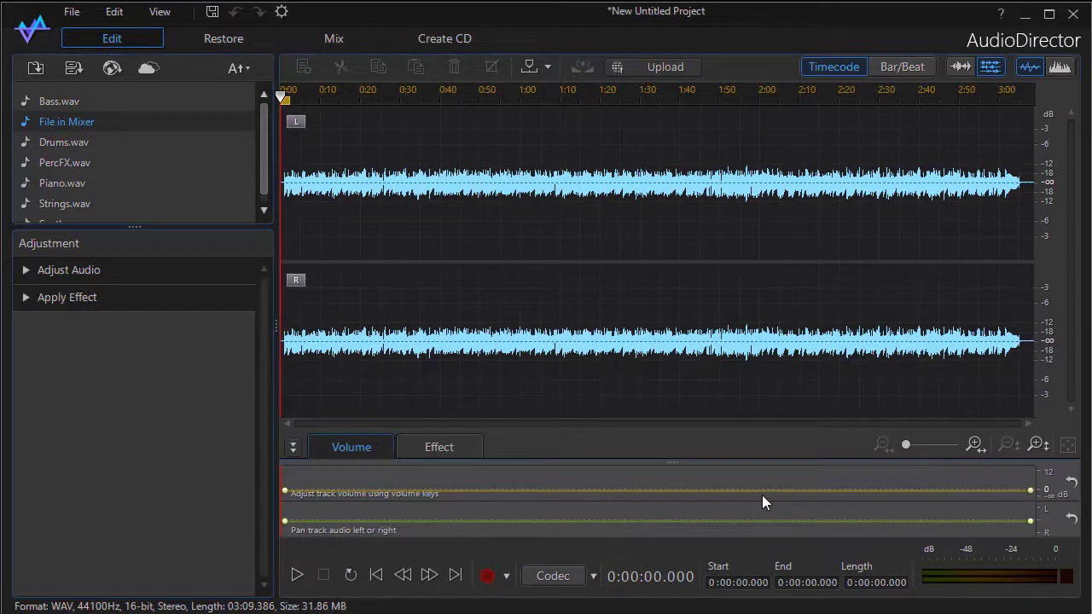
pyautogui.click(1072, 482)
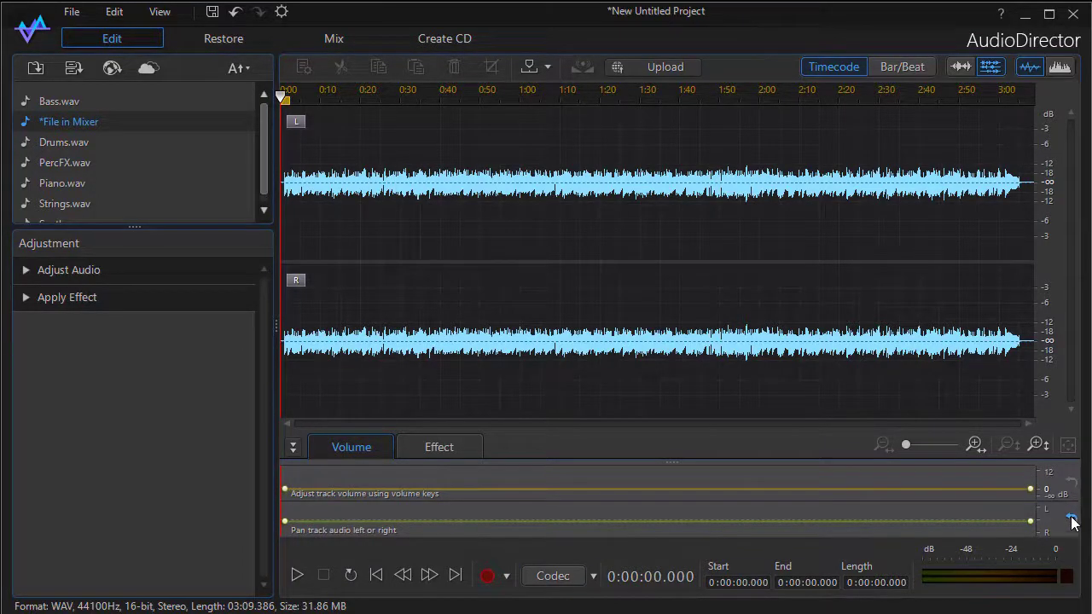
pyautogui.click(1072, 520)
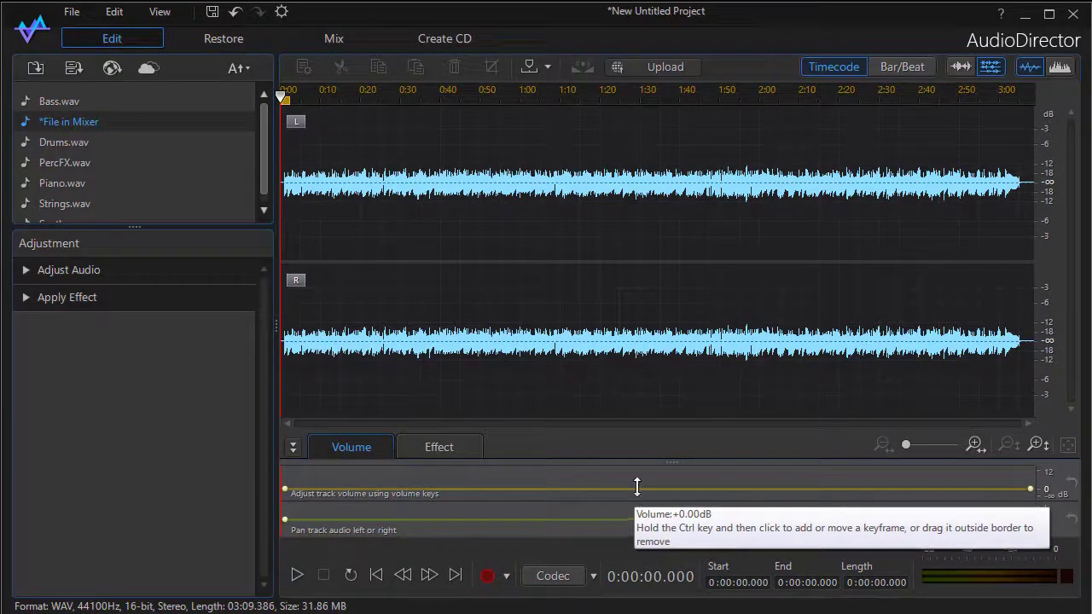
# Back in the Mix room, display Track 1's volume and pan envelopes to confirm they are flat, then hide them.
pyautogui.click(334, 38)
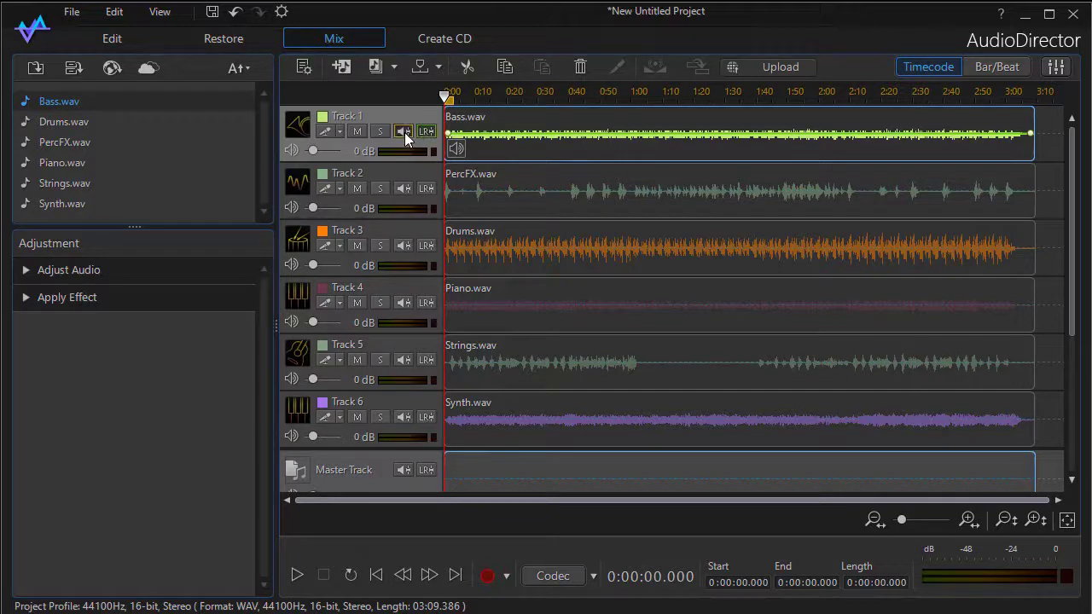
pyautogui.click(403, 130)
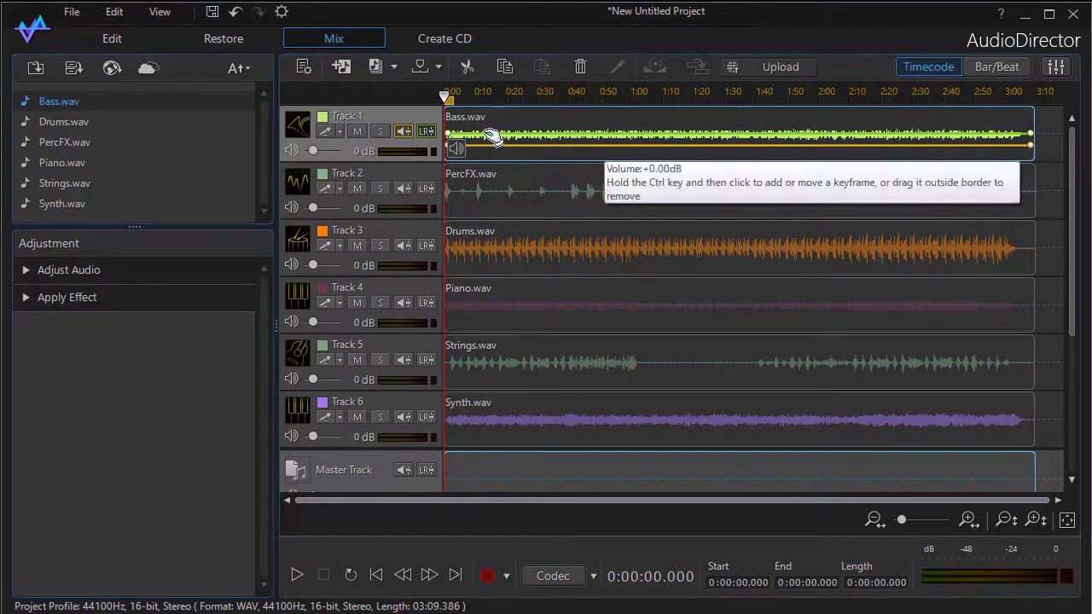
pyautogui.click(427, 132)
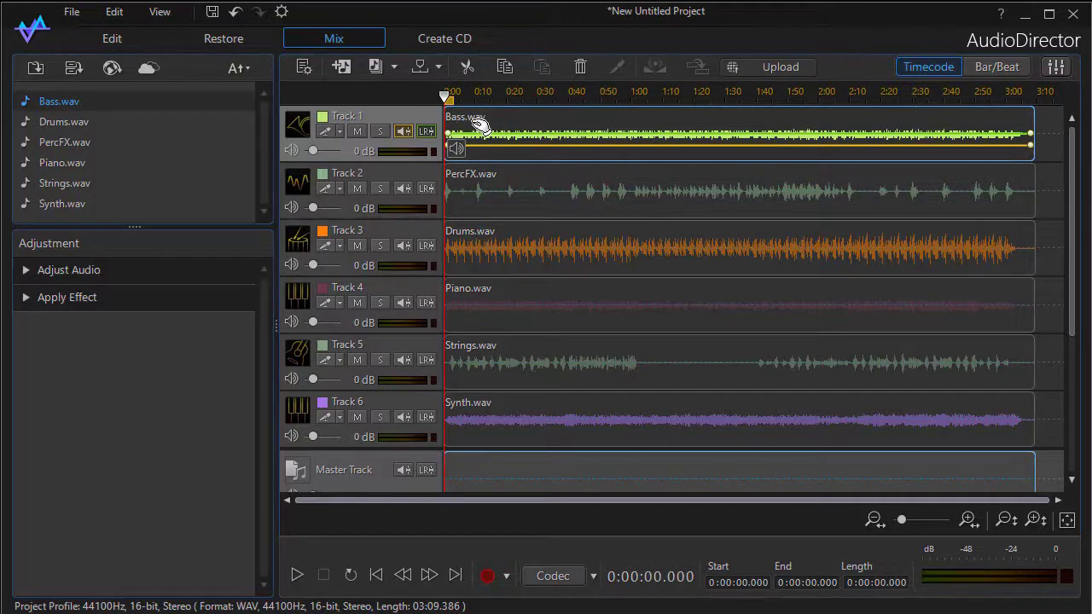
pyautogui.click(402, 132)
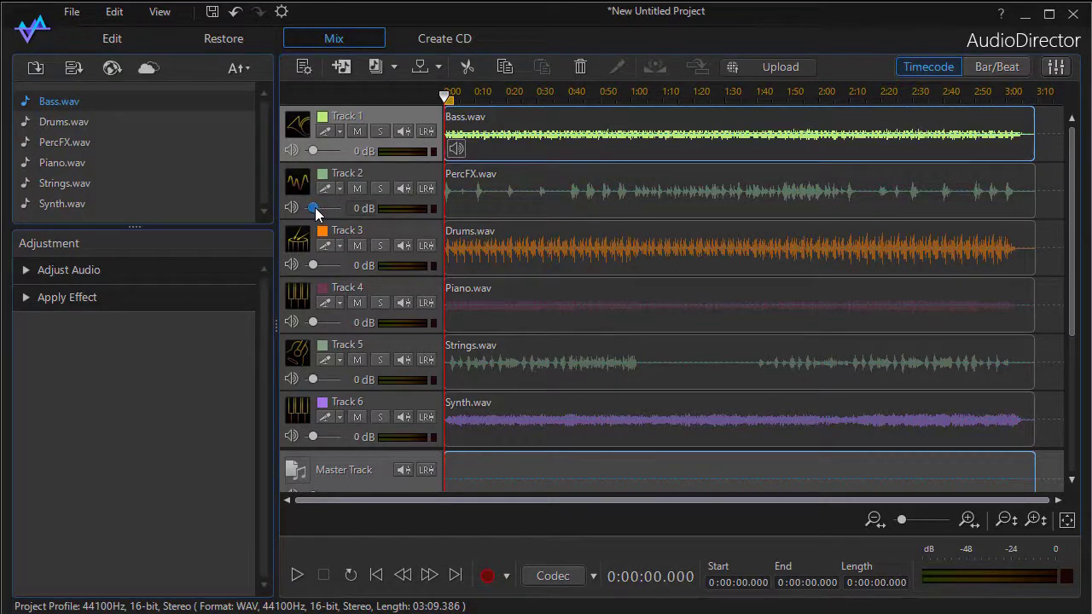
pyautogui.moveTo(314, 208)
pyautogui.mouseDown()
pyautogui.moveTo(324, 220)
pyautogui.moveTo(315, 222)
pyautogui.mouseUp()
pyautogui.click(406, 188)
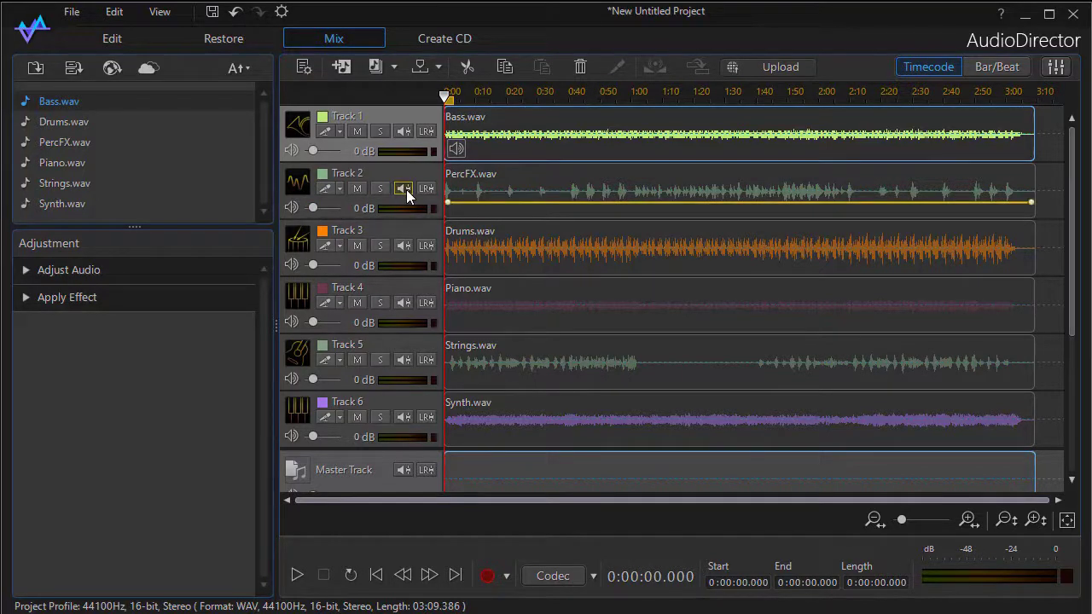
pyautogui.moveTo(315, 210)
pyautogui.mouseDown()
pyautogui.moveTo(335, 216)
pyautogui.moveTo(311, 212)
pyautogui.moveTo(325, 216)
pyautogui.mouseUp()
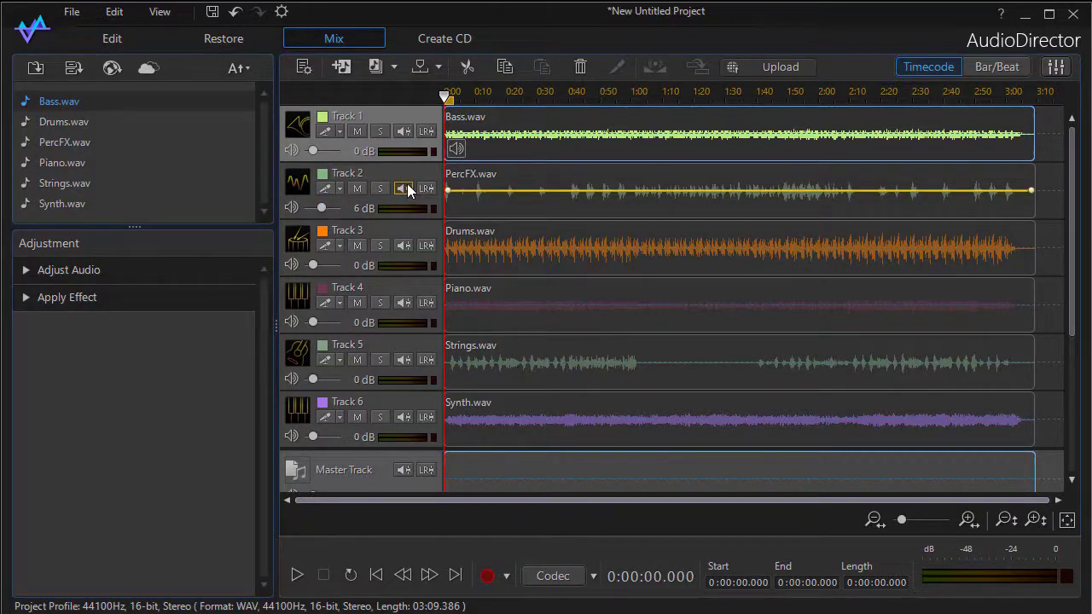
pyautogui.click(407, 184)
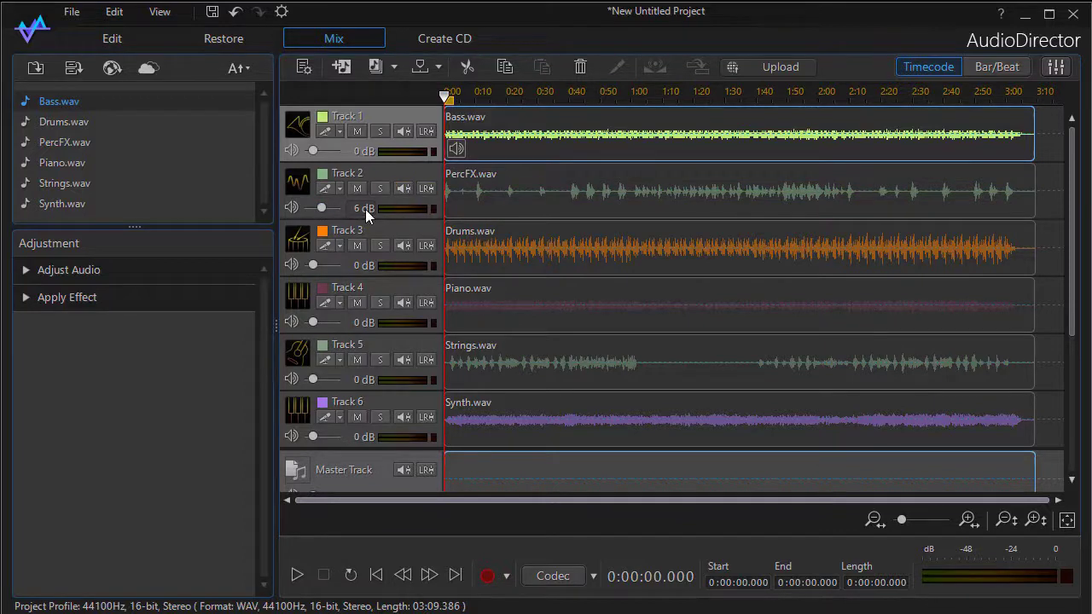
pyautogui.moveTo(319, 209)
pyautogui.mouseDown()
pyautogui.moveTo(328, 206)
pyautogui.moveTo(318, 216)
pyautogui.mouseUp()
pyautogui.moveTo(324, 216); pyautogui.dragTo(317, 212)
pyautogui.scroll(1, 316, 206)
pyautogui.scroll(-1, 316, 212)
pyautogui.hotkey('ctrl', 's')
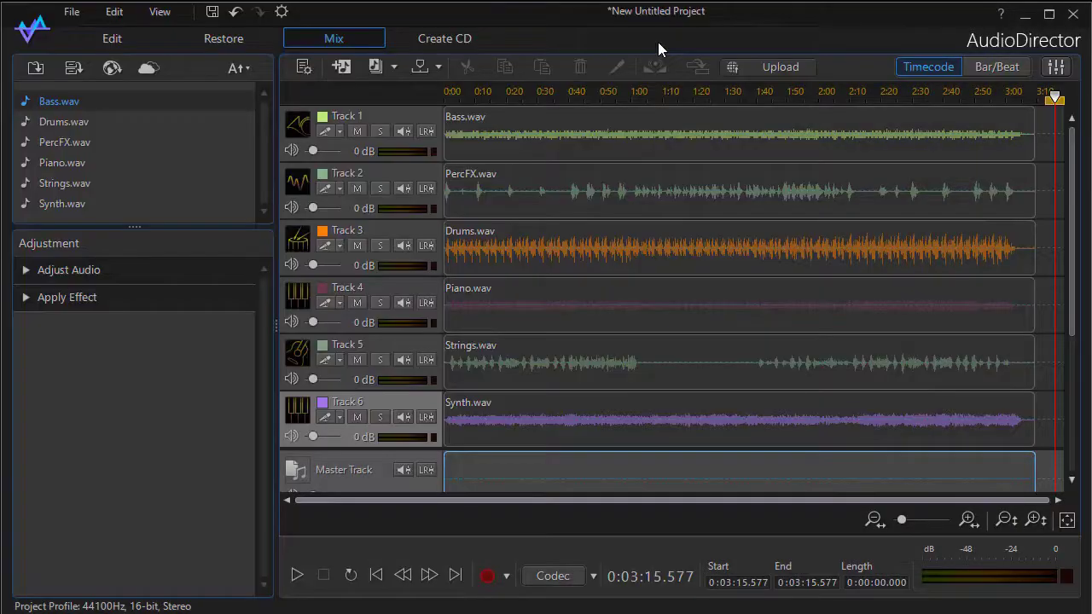
pyautogui.click(72, 12)
pyautogui.moveTo(137, 294)
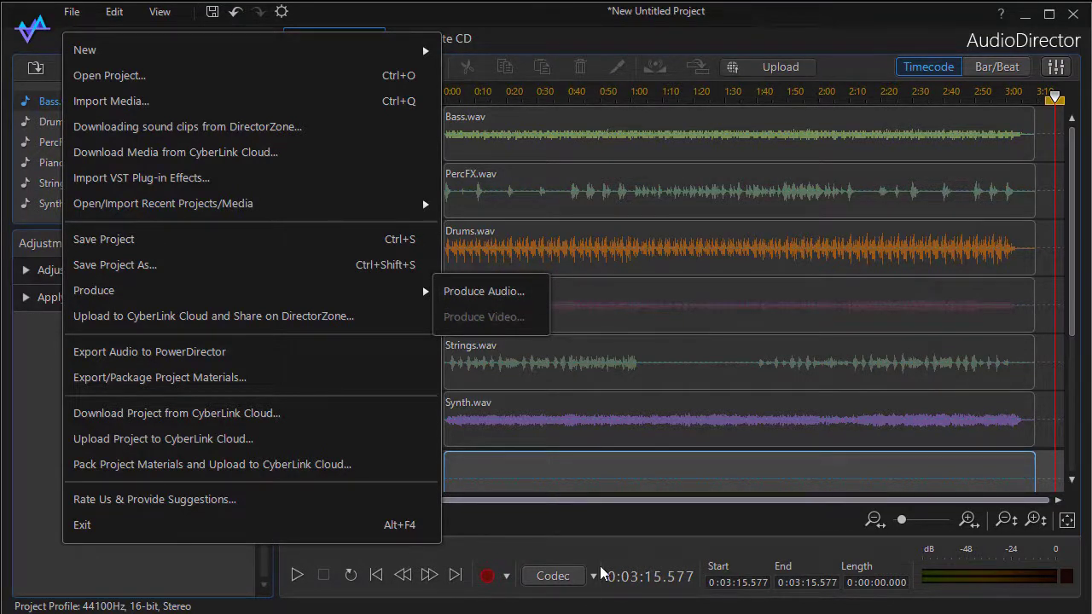
pyautogui.click(592, 525)
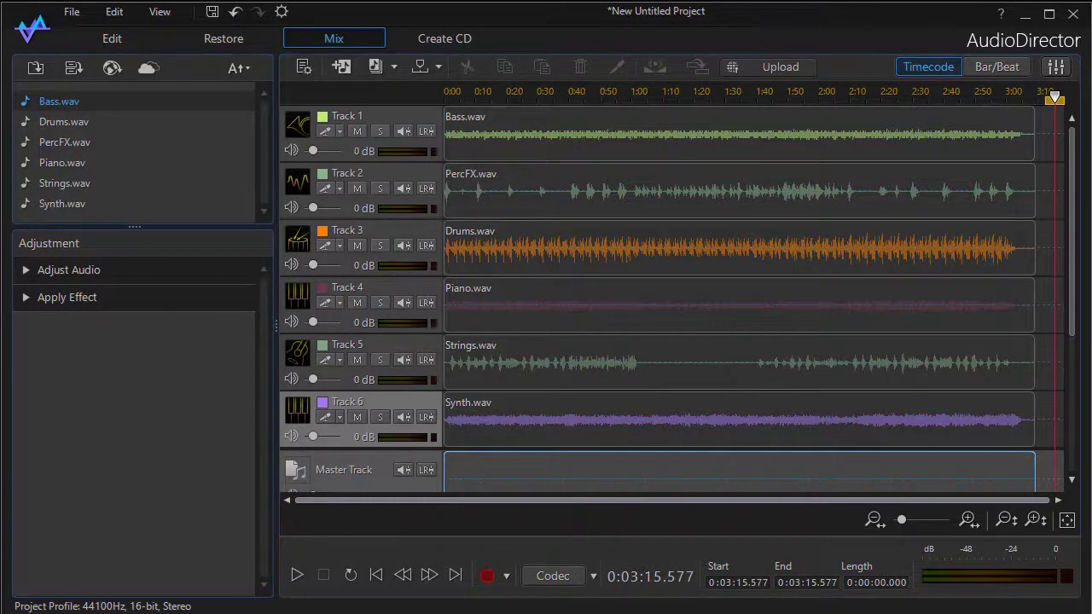